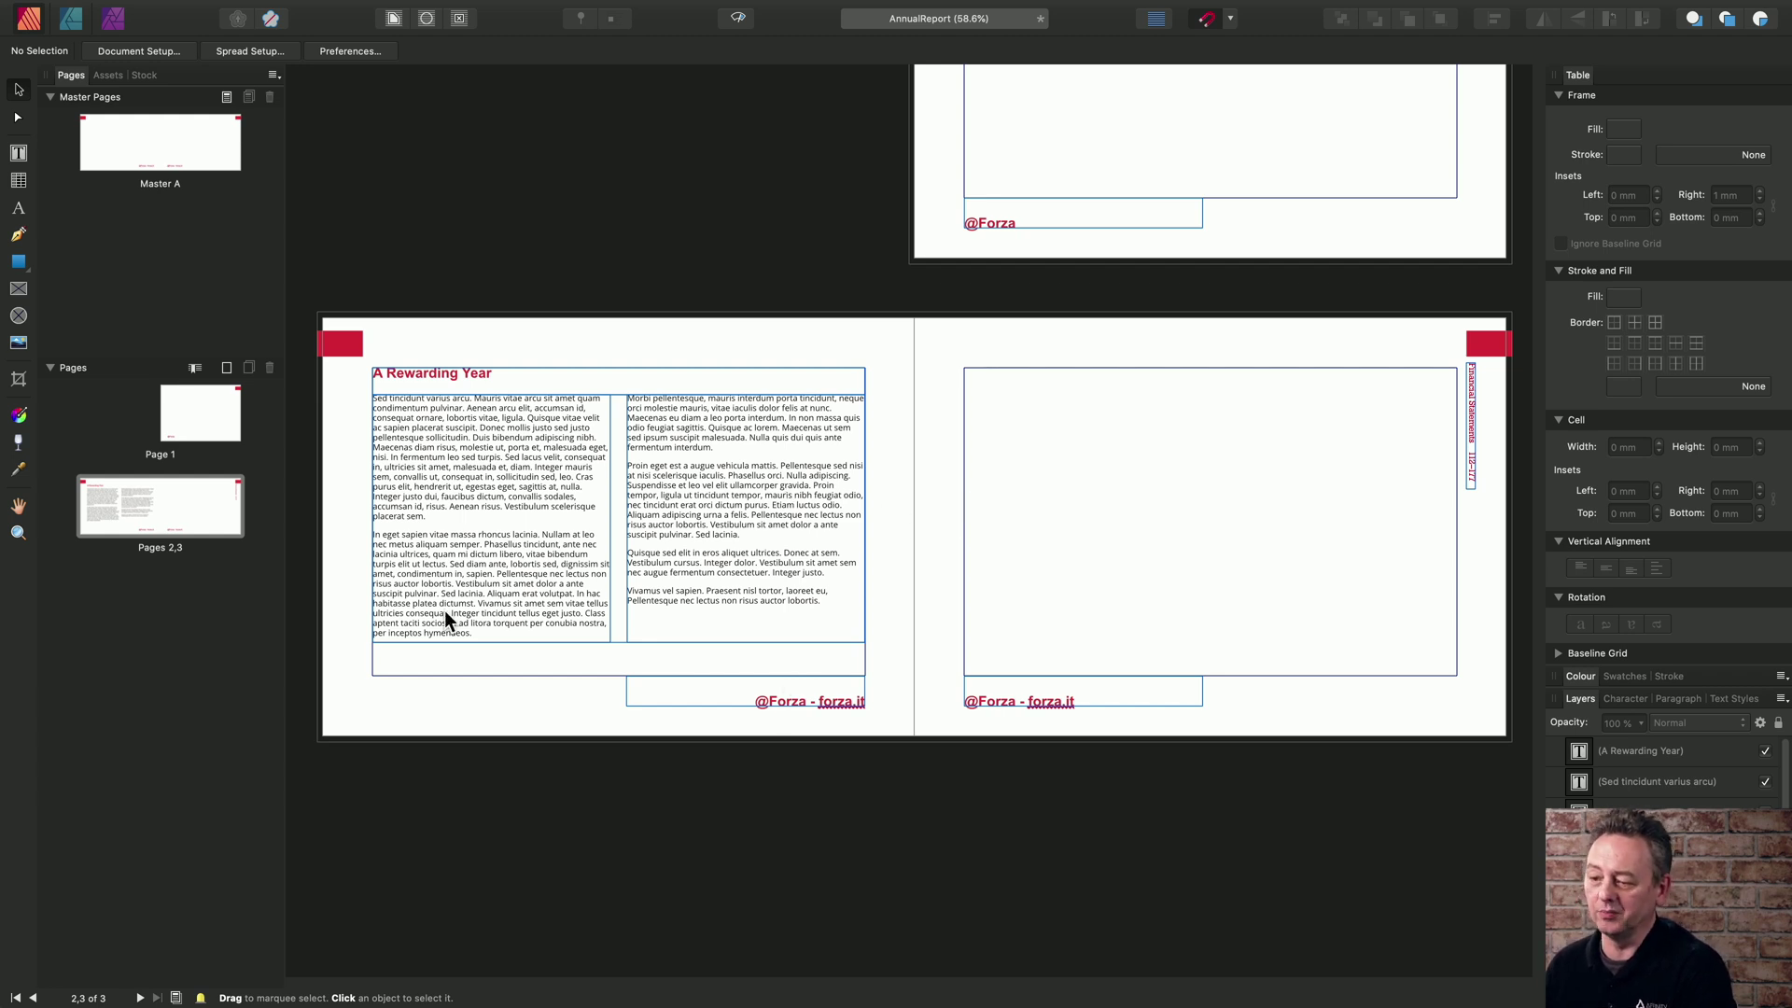
Place Year on Year.xlsx as a table filling the right-hand page's frame on the pages 2–3 spread
click(155, 551)
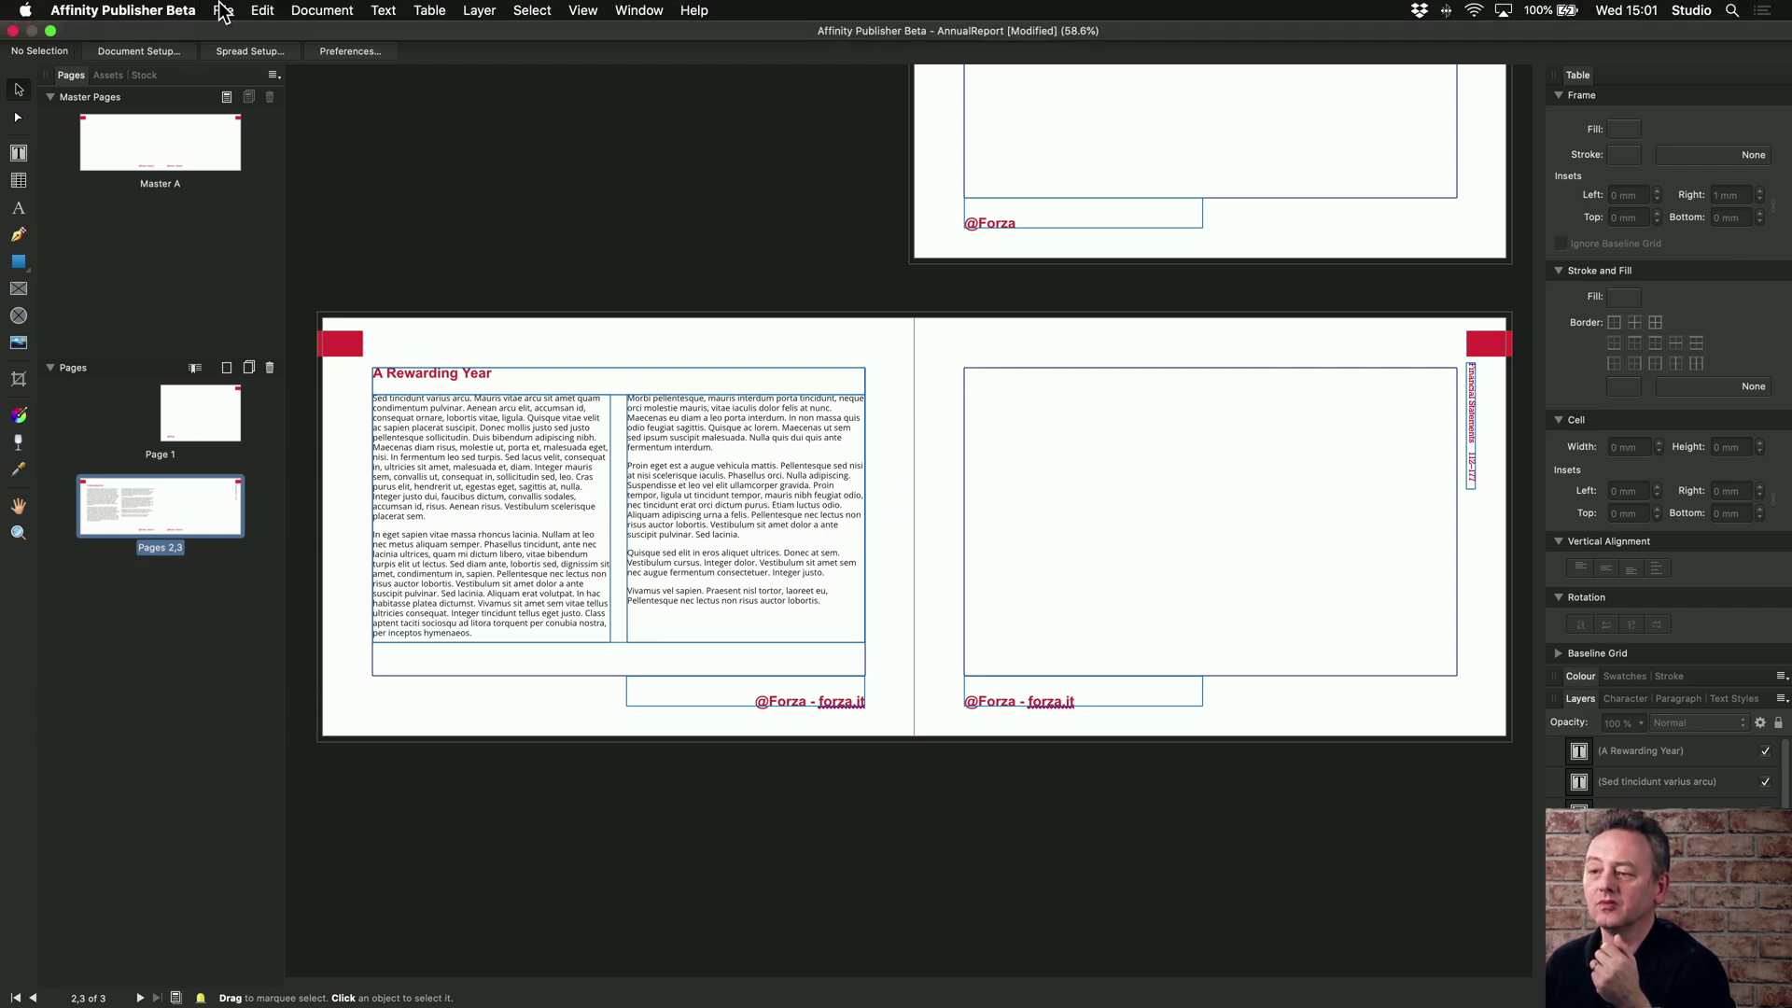
click(223, 10)
click(271, 277)
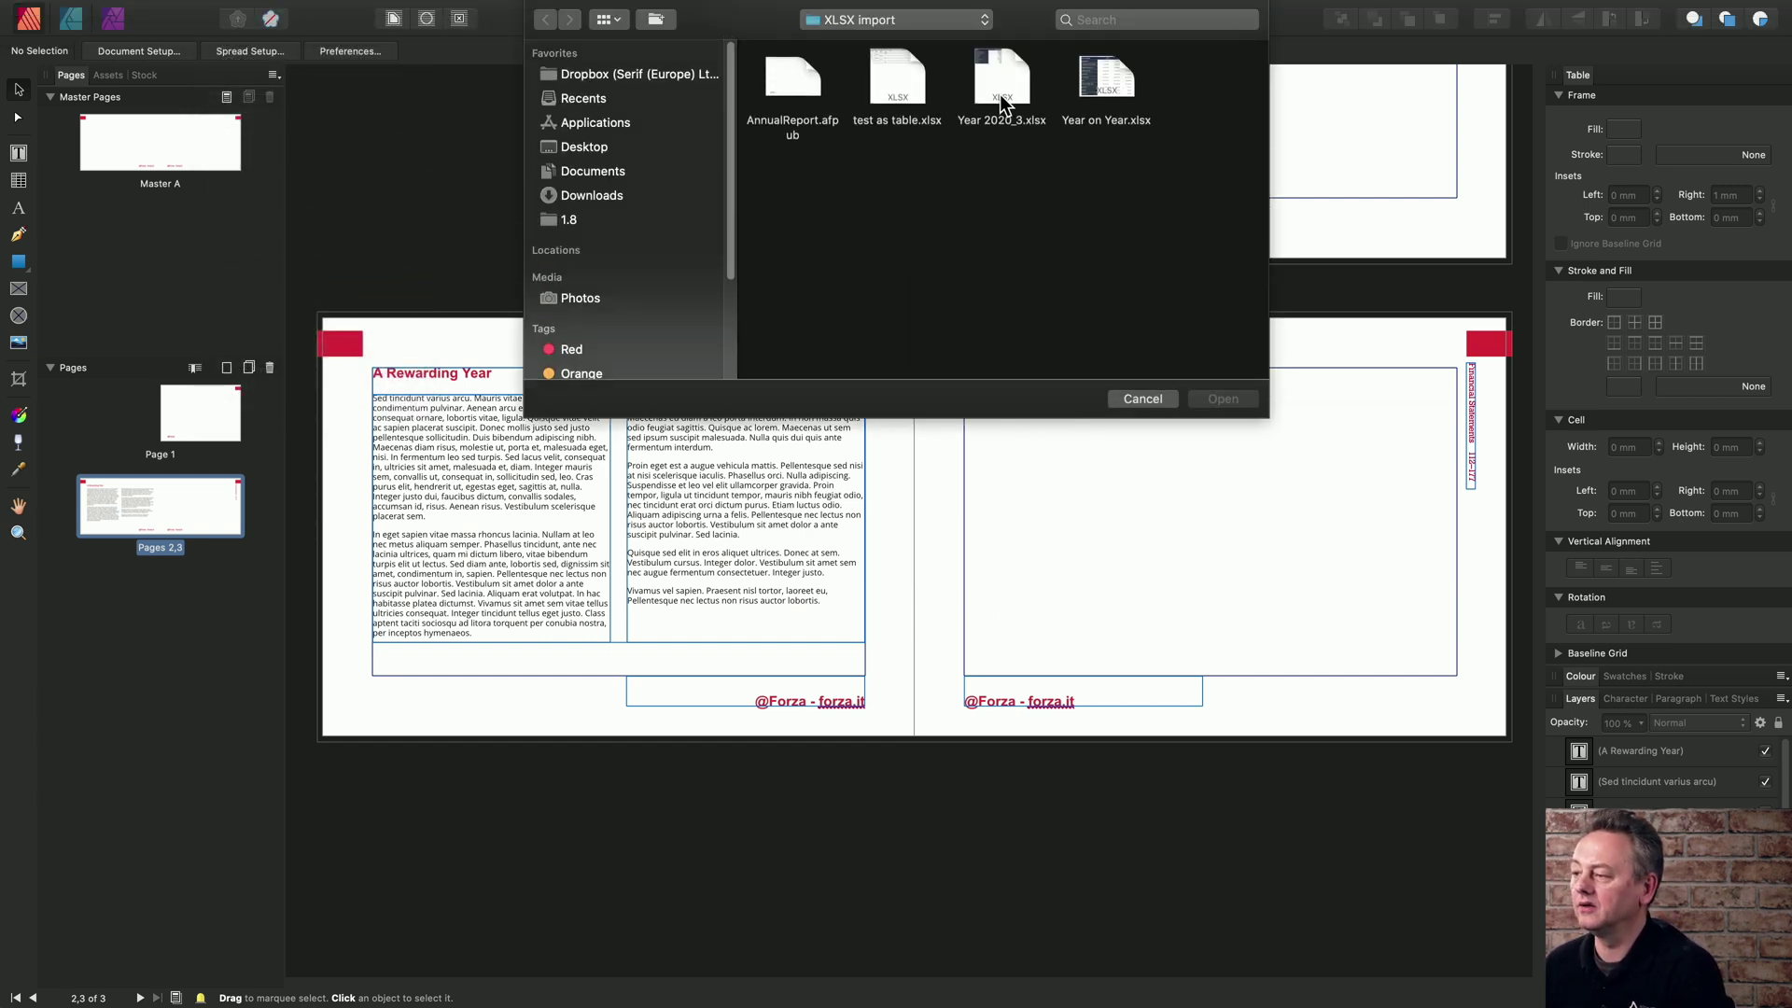
click(1109, 88)
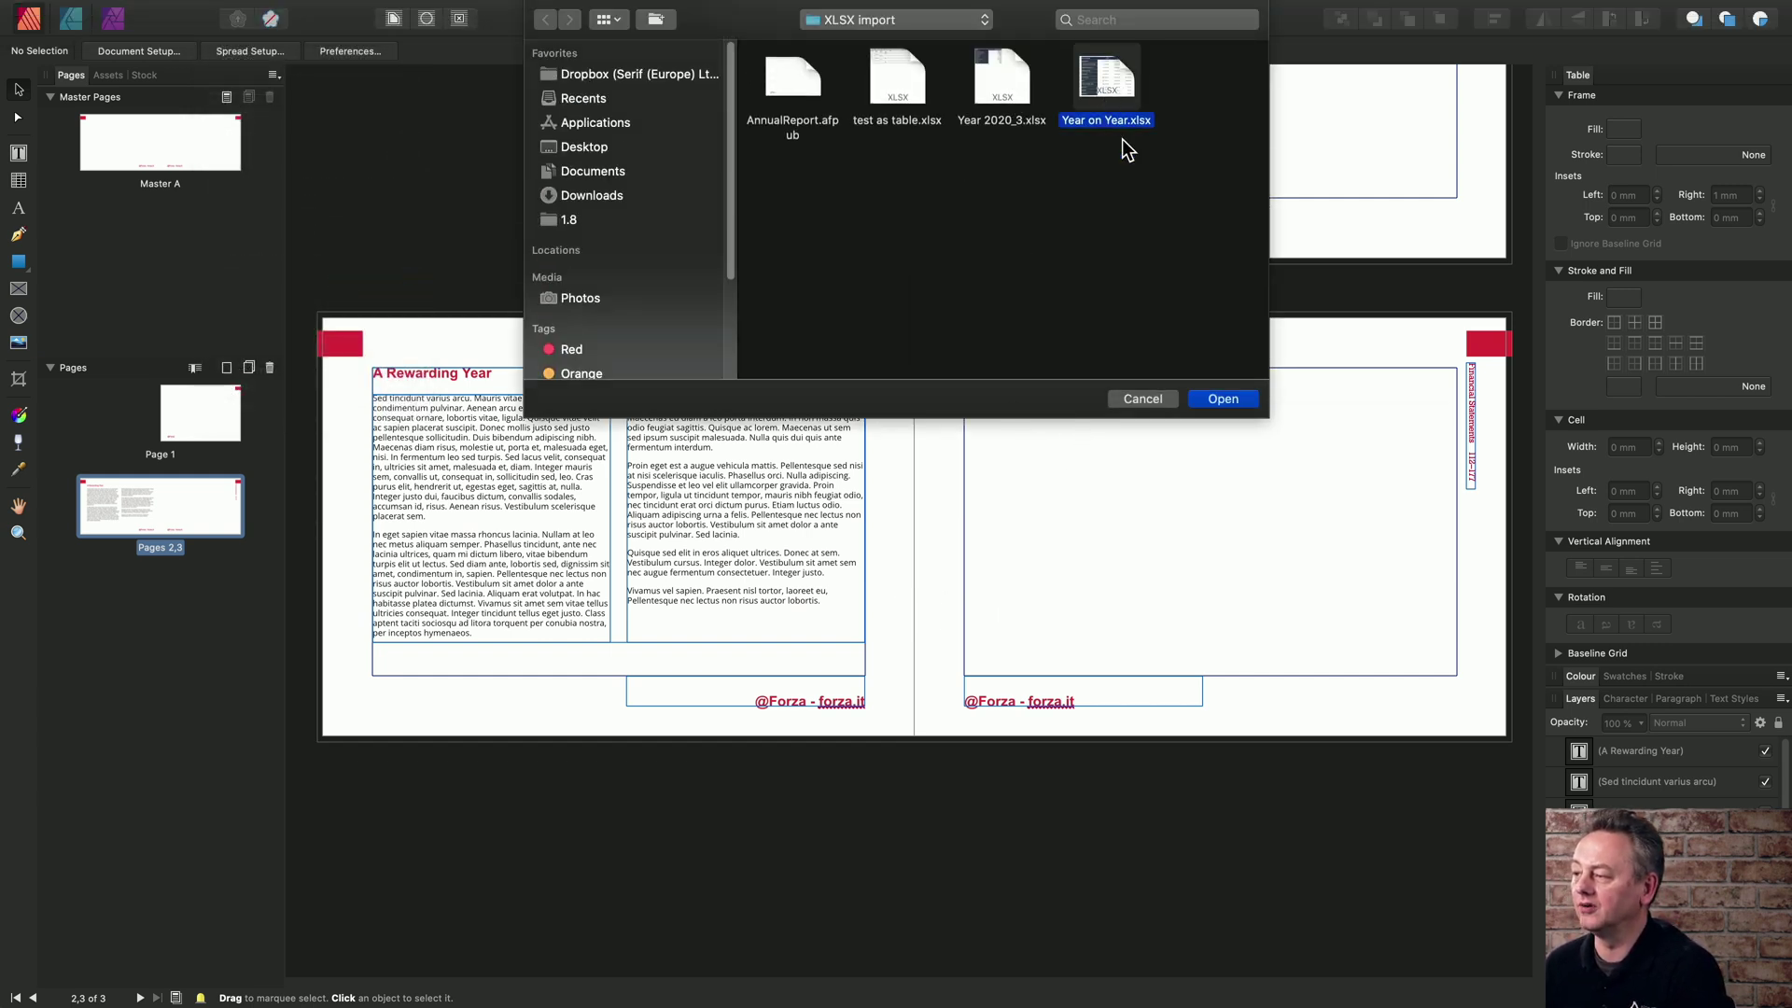
click(1223, 399)
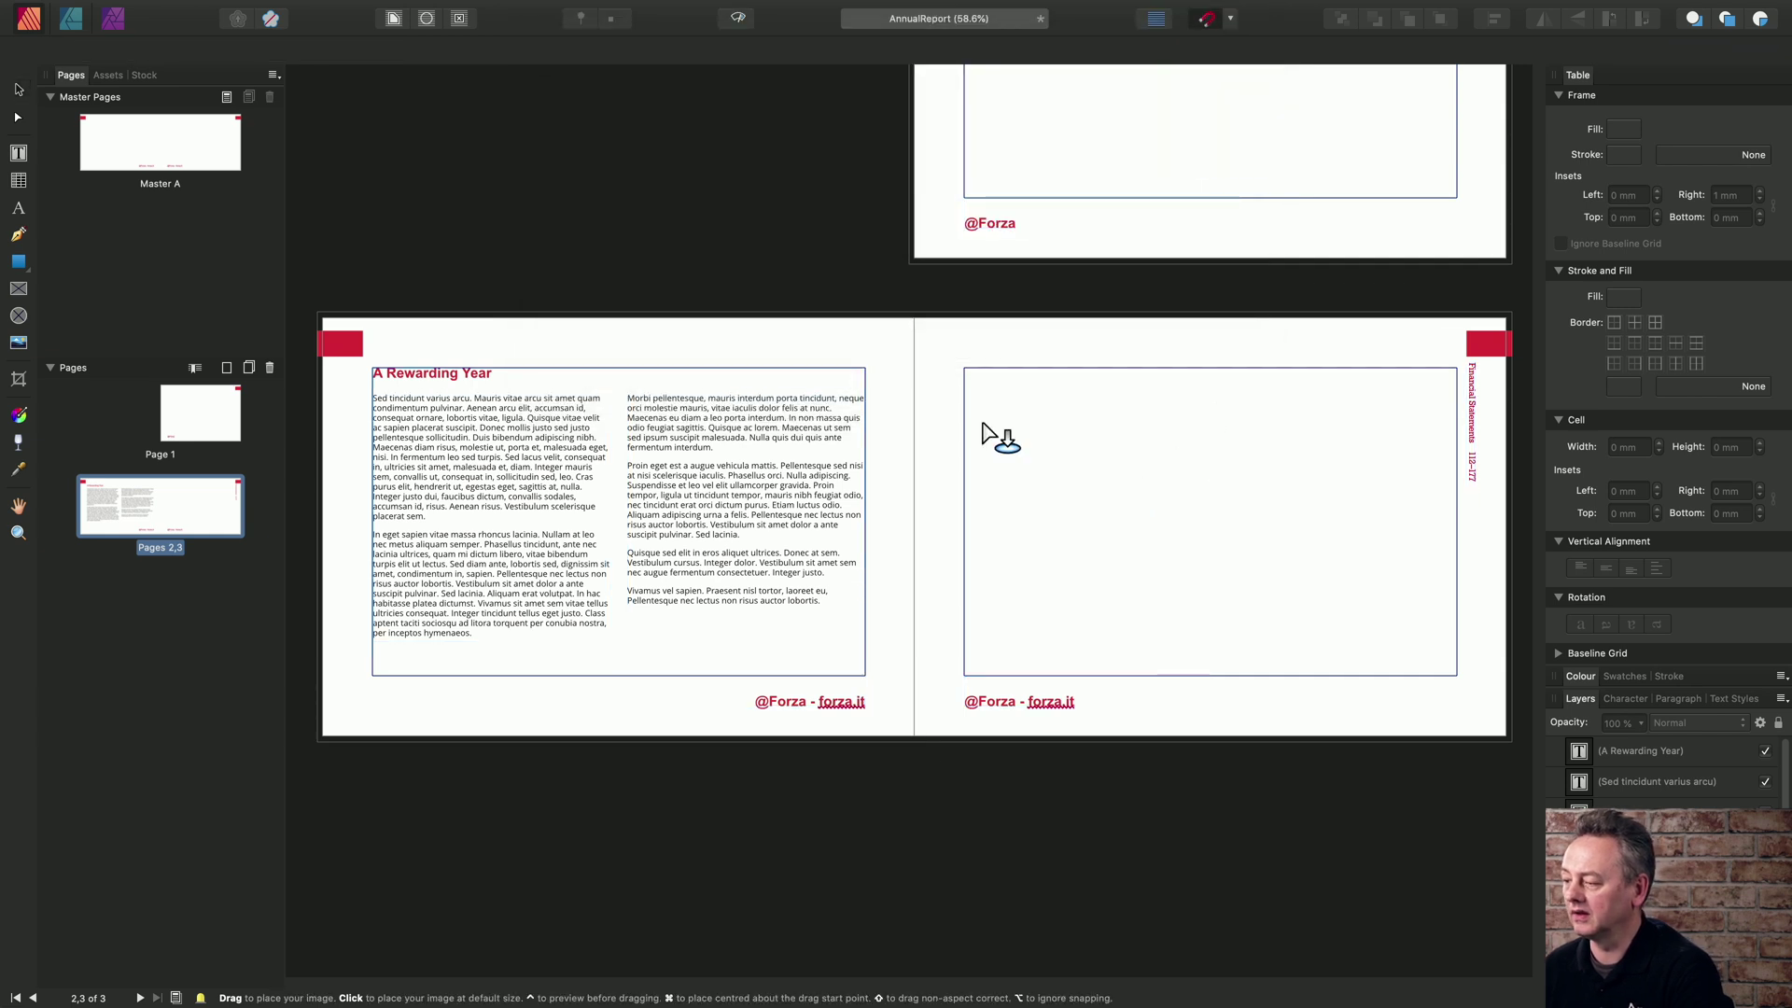
drag(966, 368, 1458, 654)
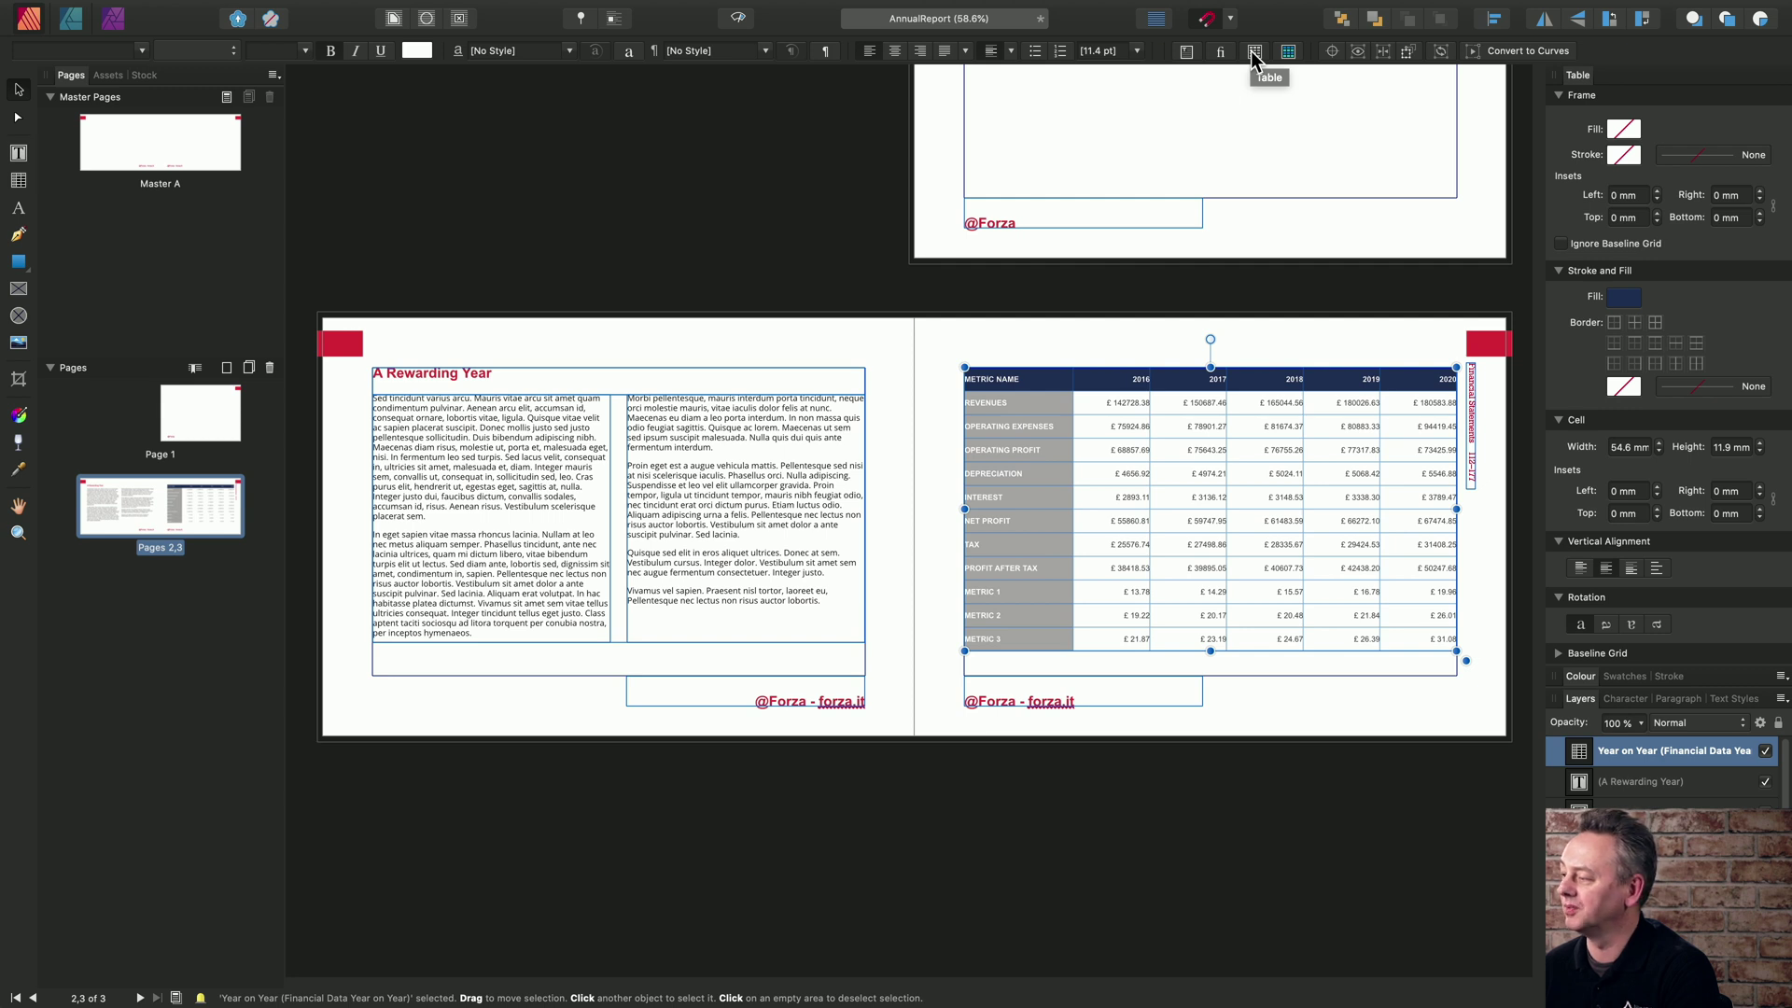
Give table cells 2 mm left and right insets and fill column A's REVENUES–METRIC 3 cells deep red
click(1657, 486)
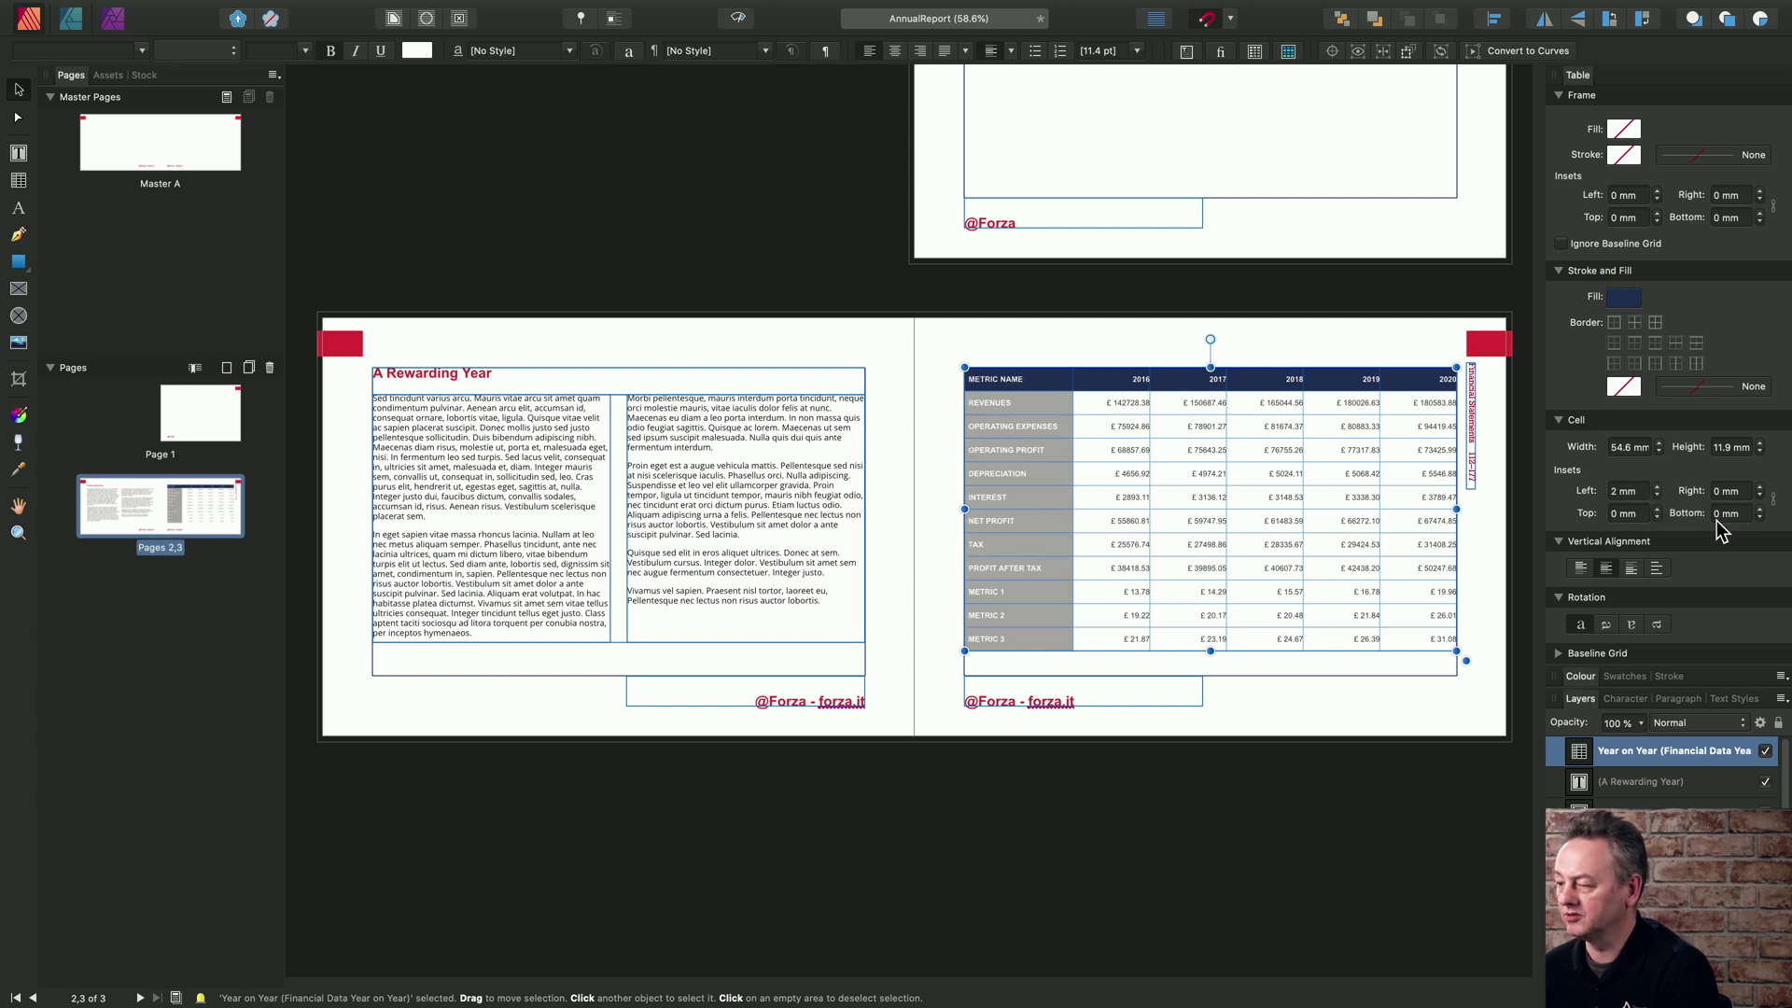
click(1759, 487)
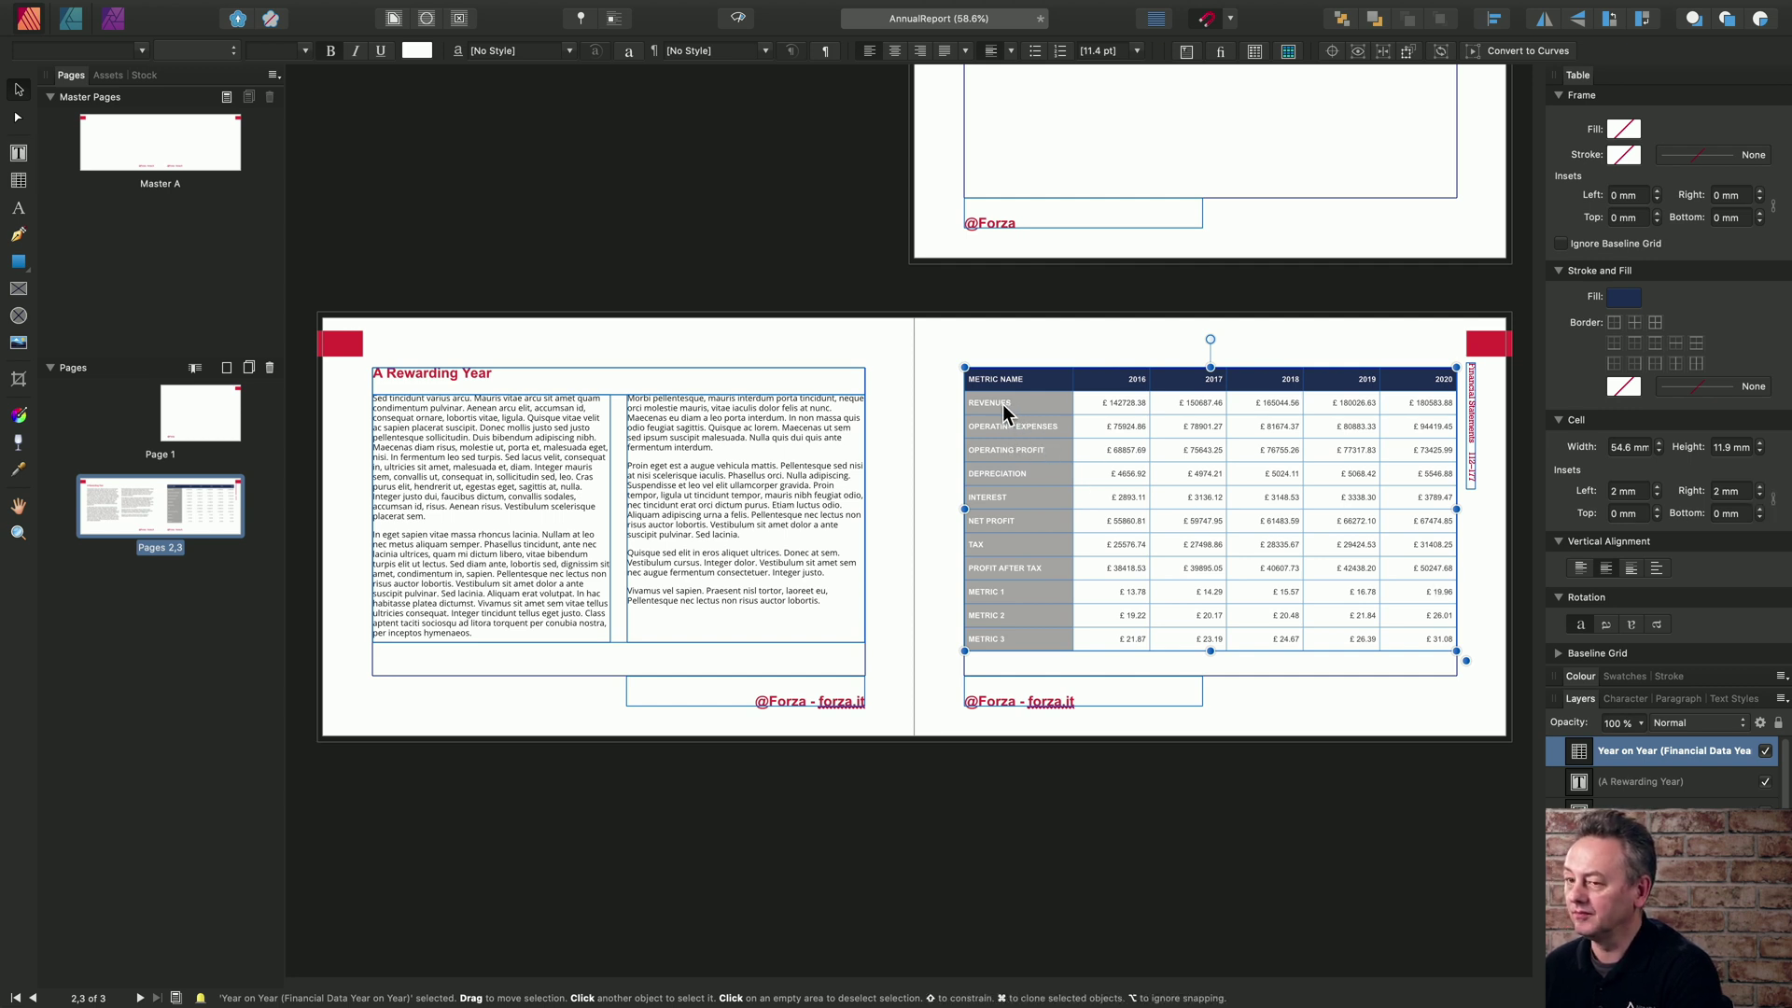
click(18, 180)
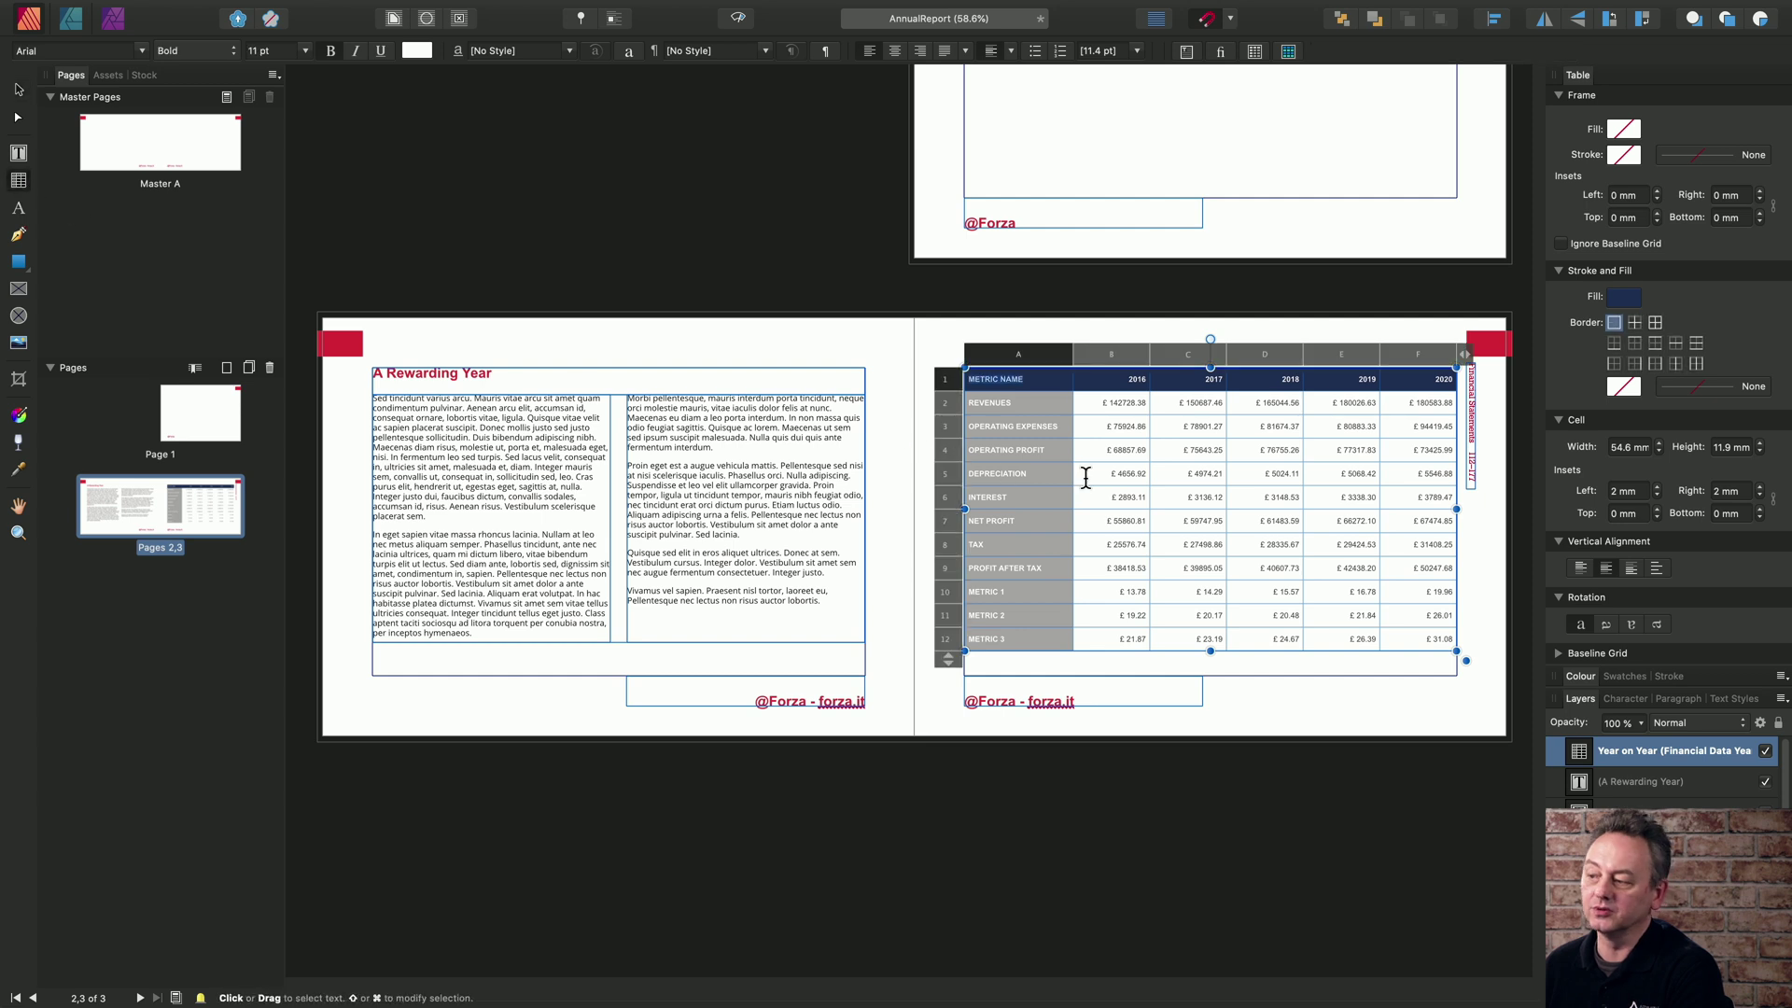
drag(971, 402, 1043, 644)
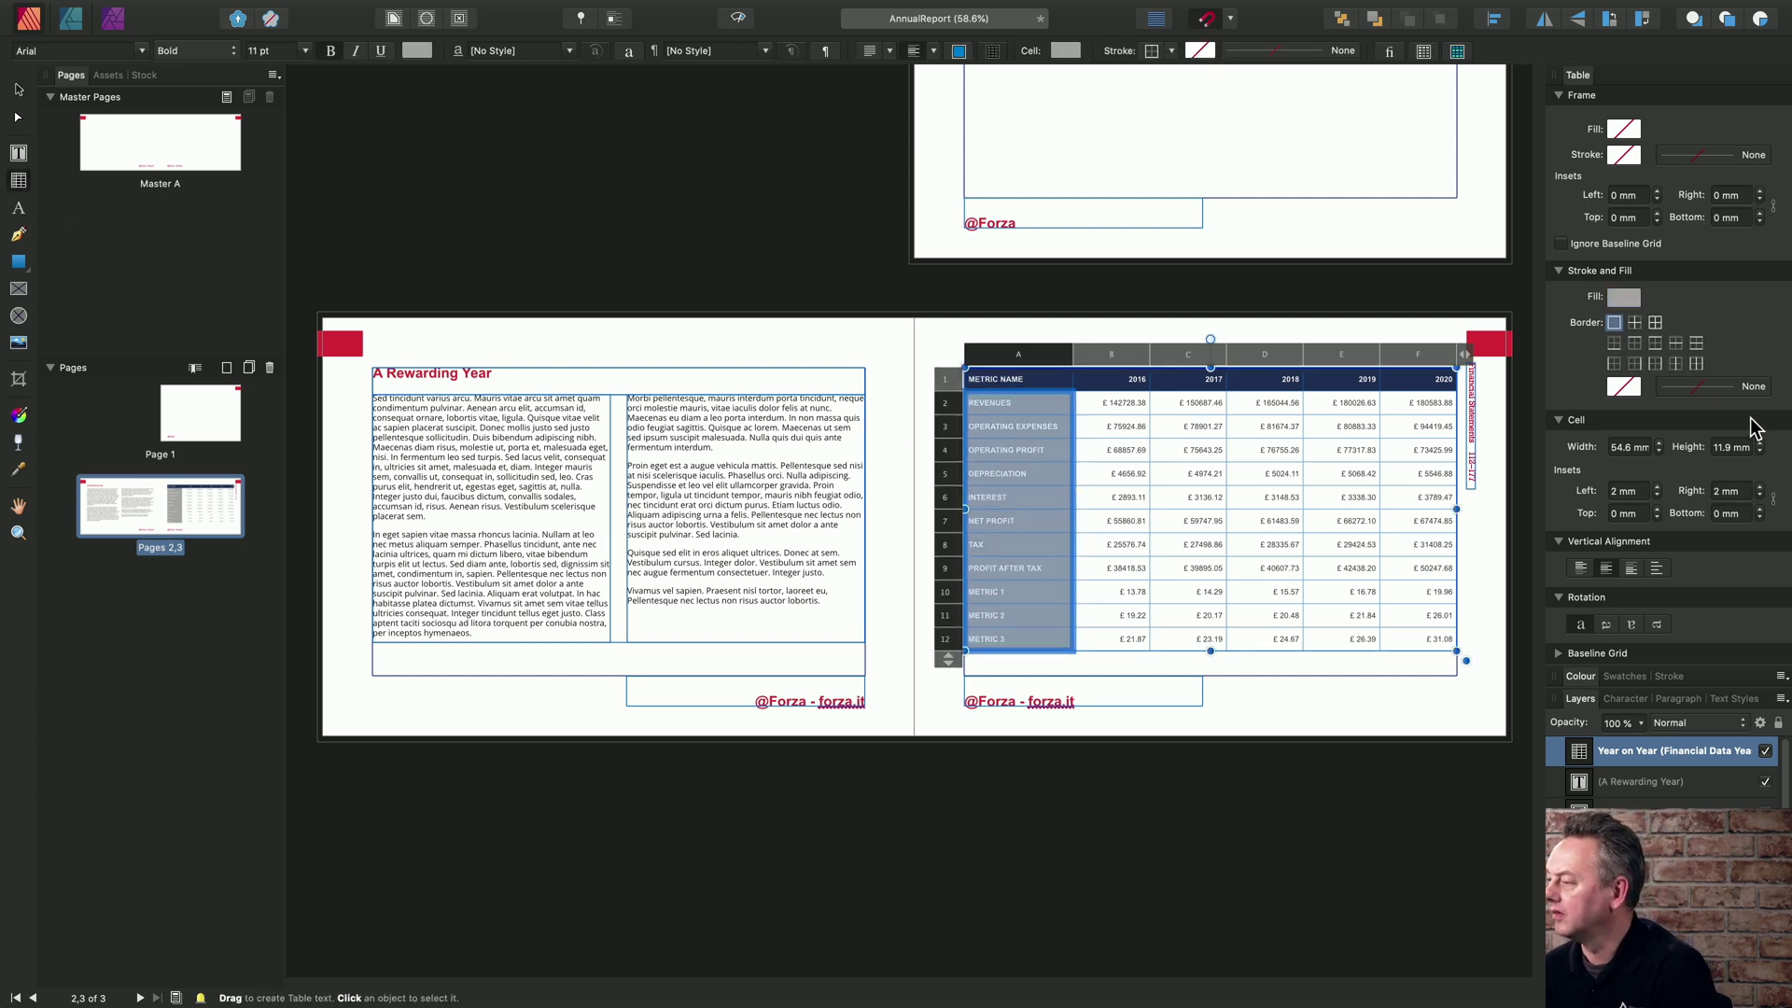
click(1626, 298)
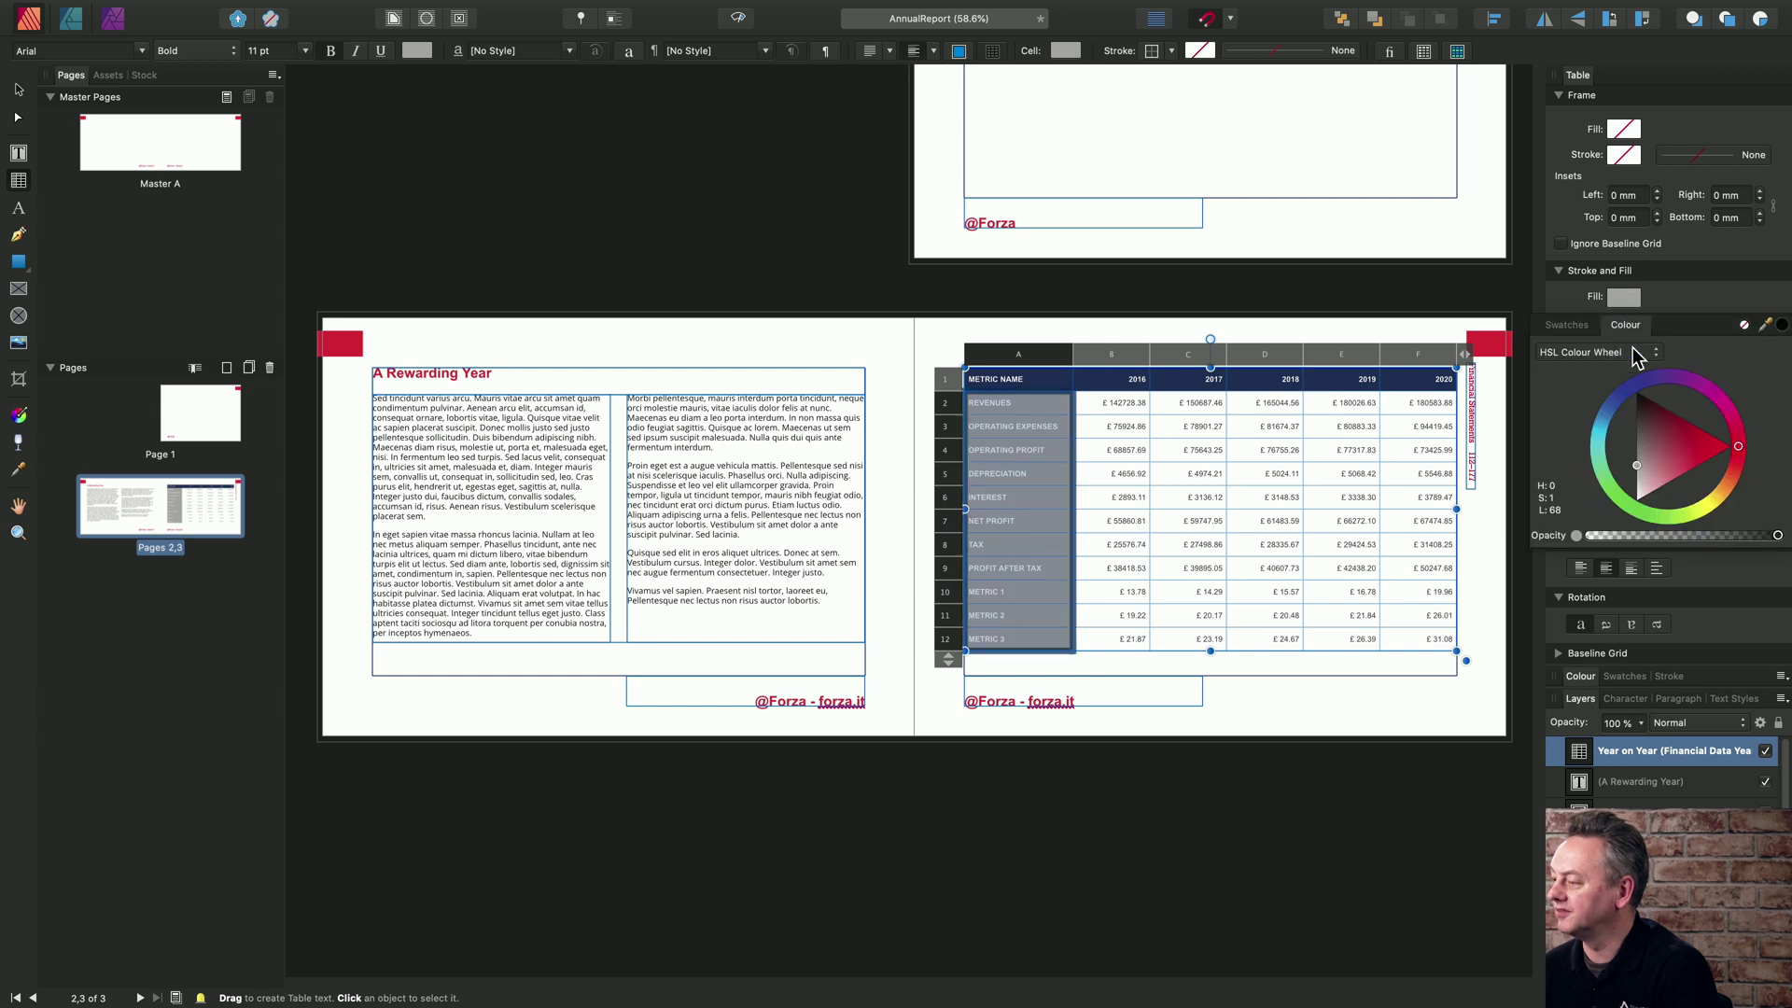
click(1652, 448)
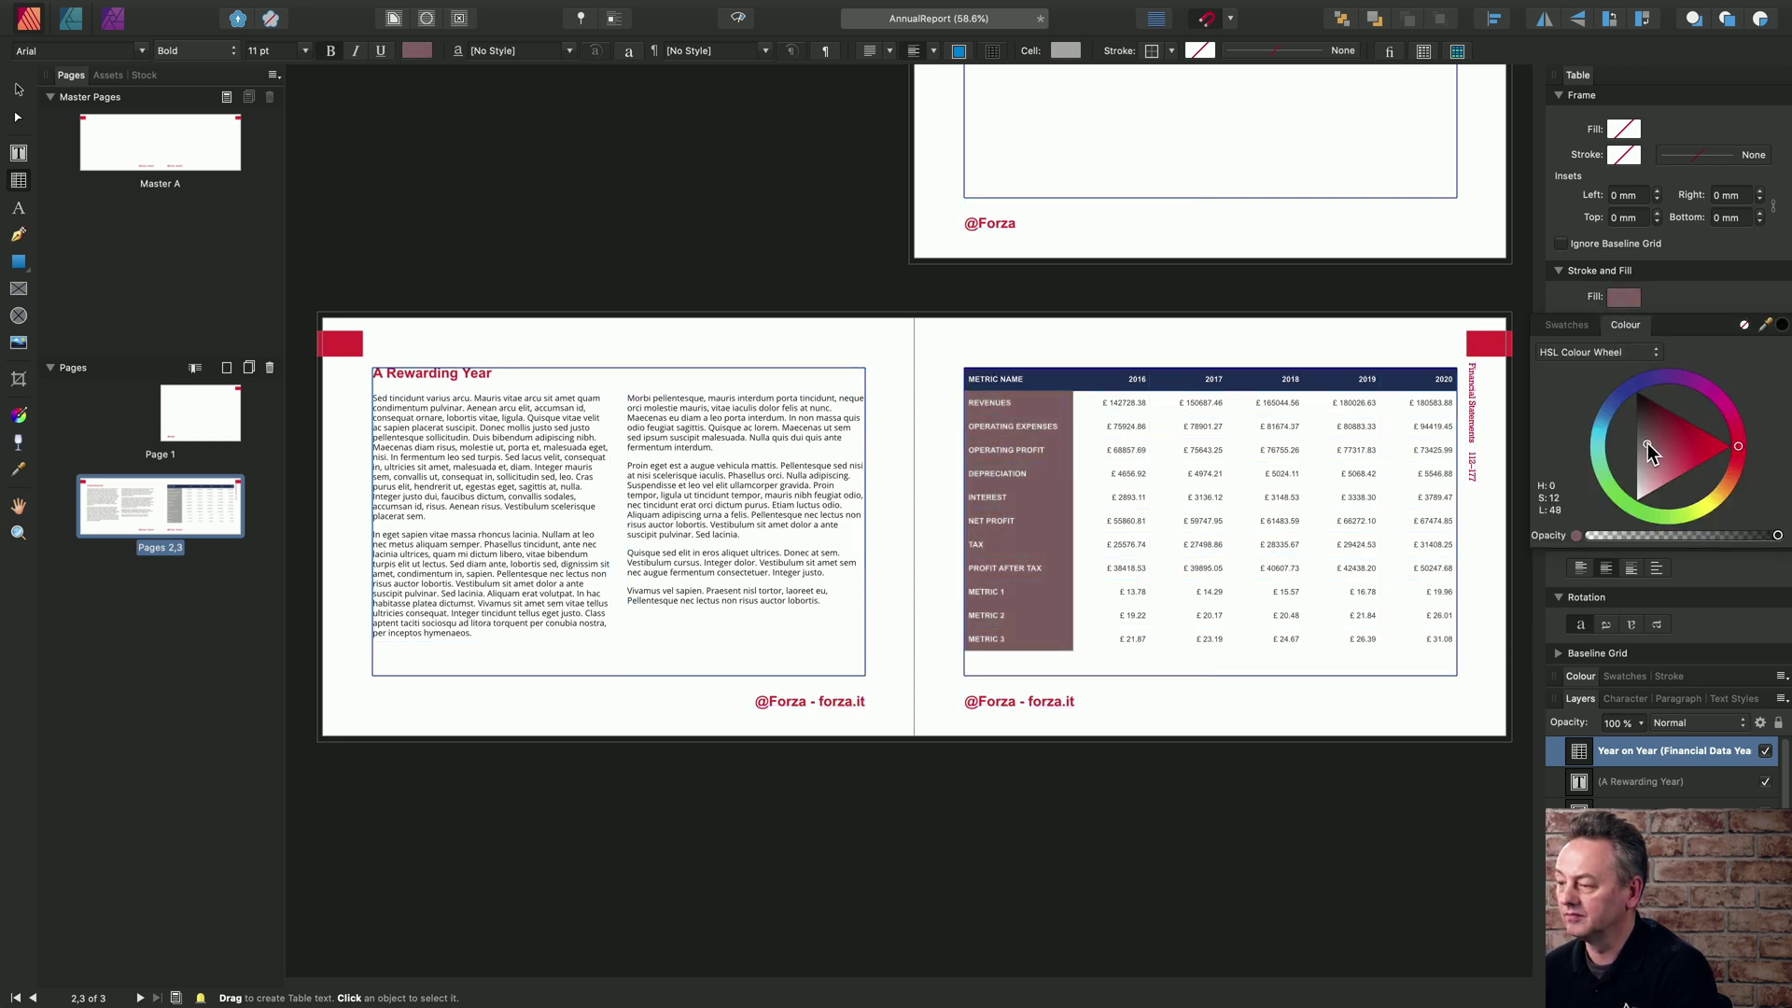
drag(1645, 443, 1679, 442)
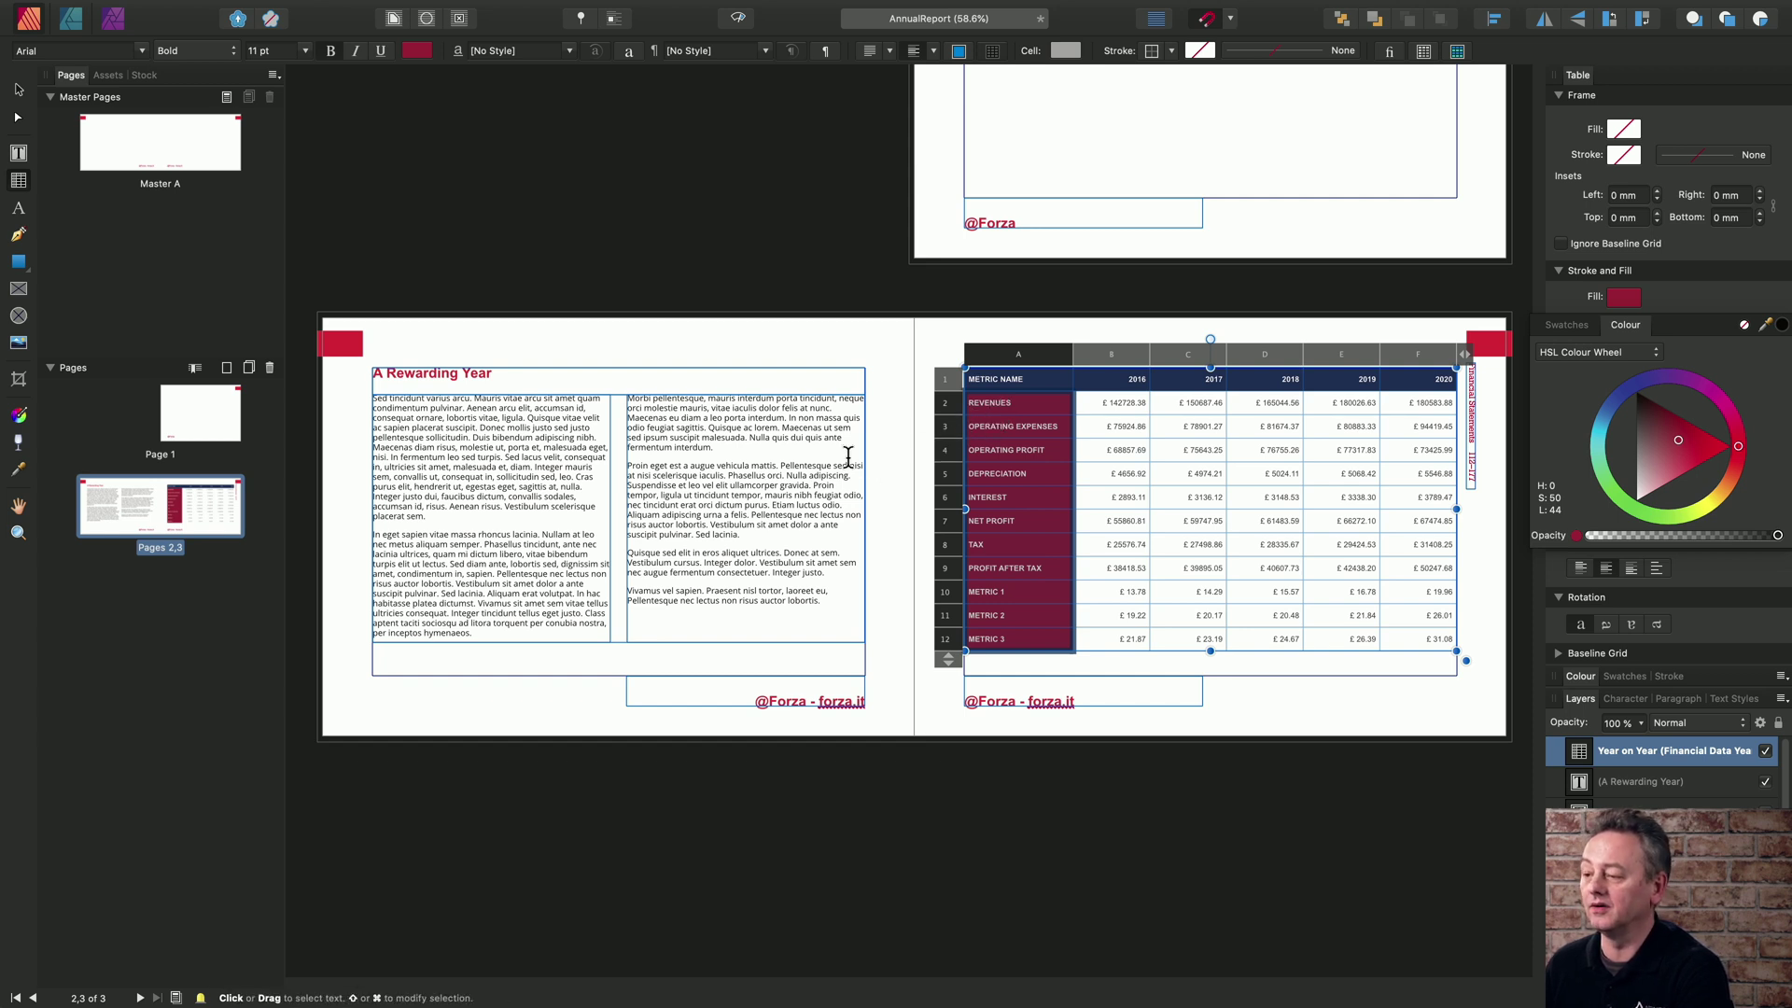
Add an empty line atop the left page's right text column and place Year 2020_3.xlsx there inline
click(684, 448)
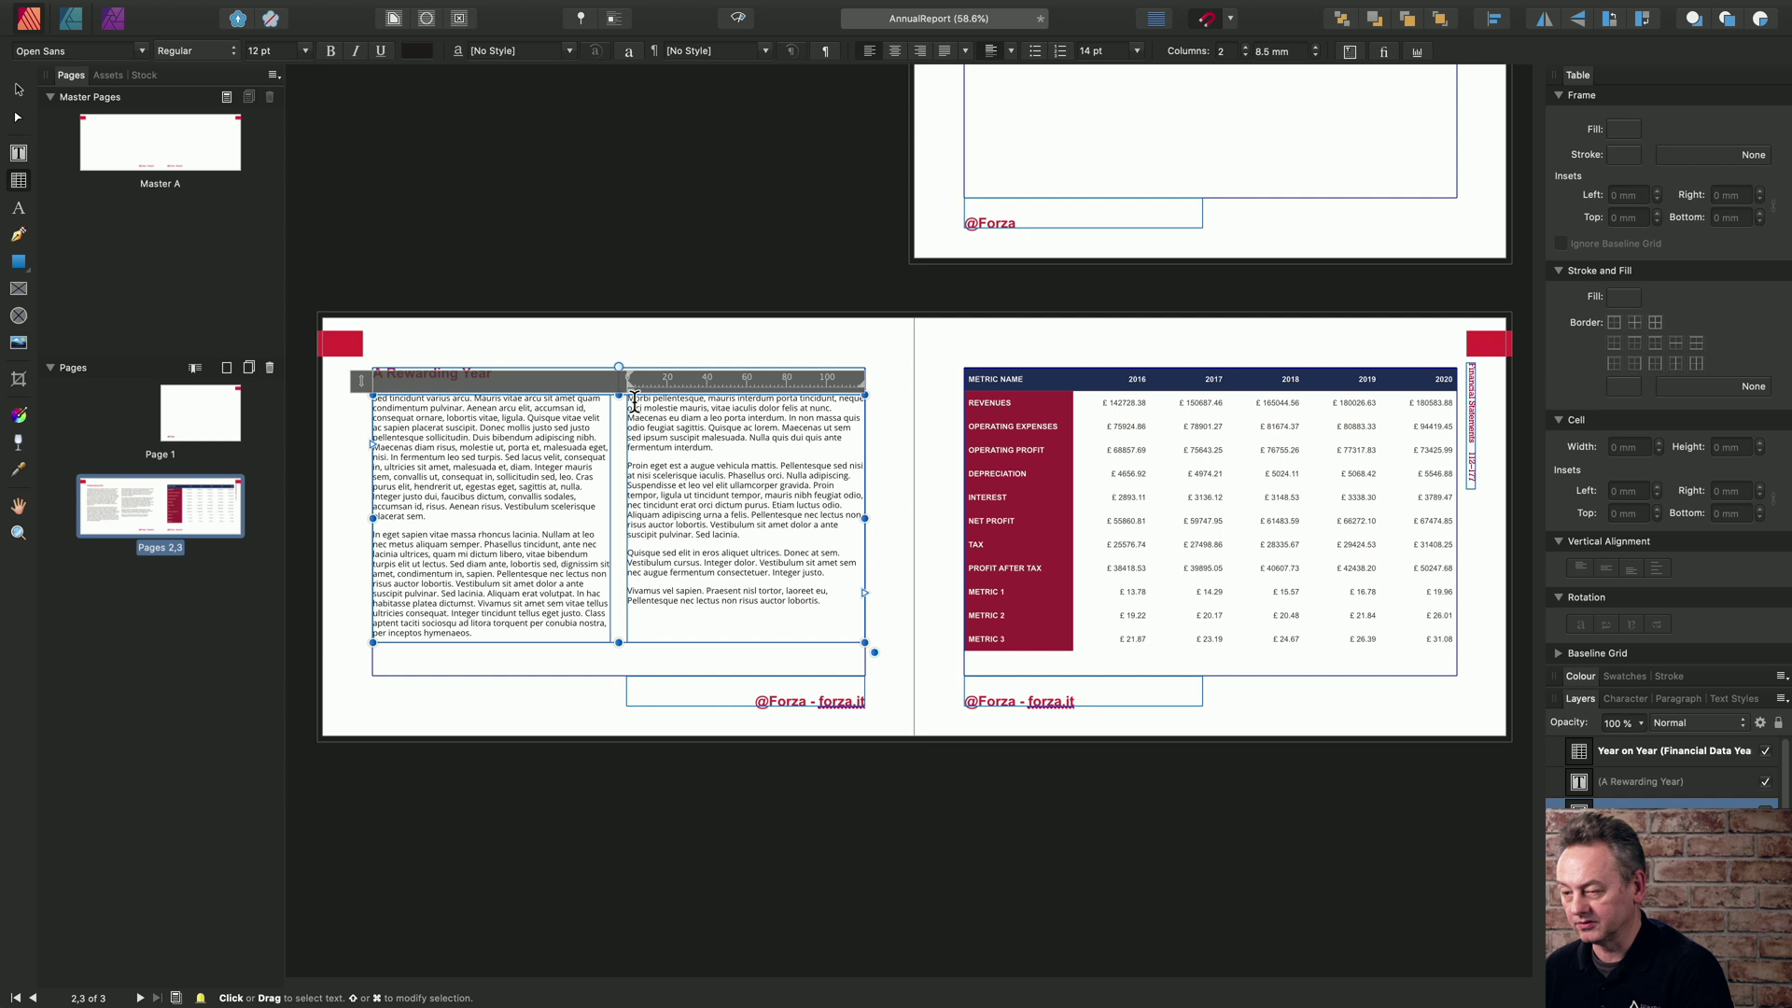
key(Return)
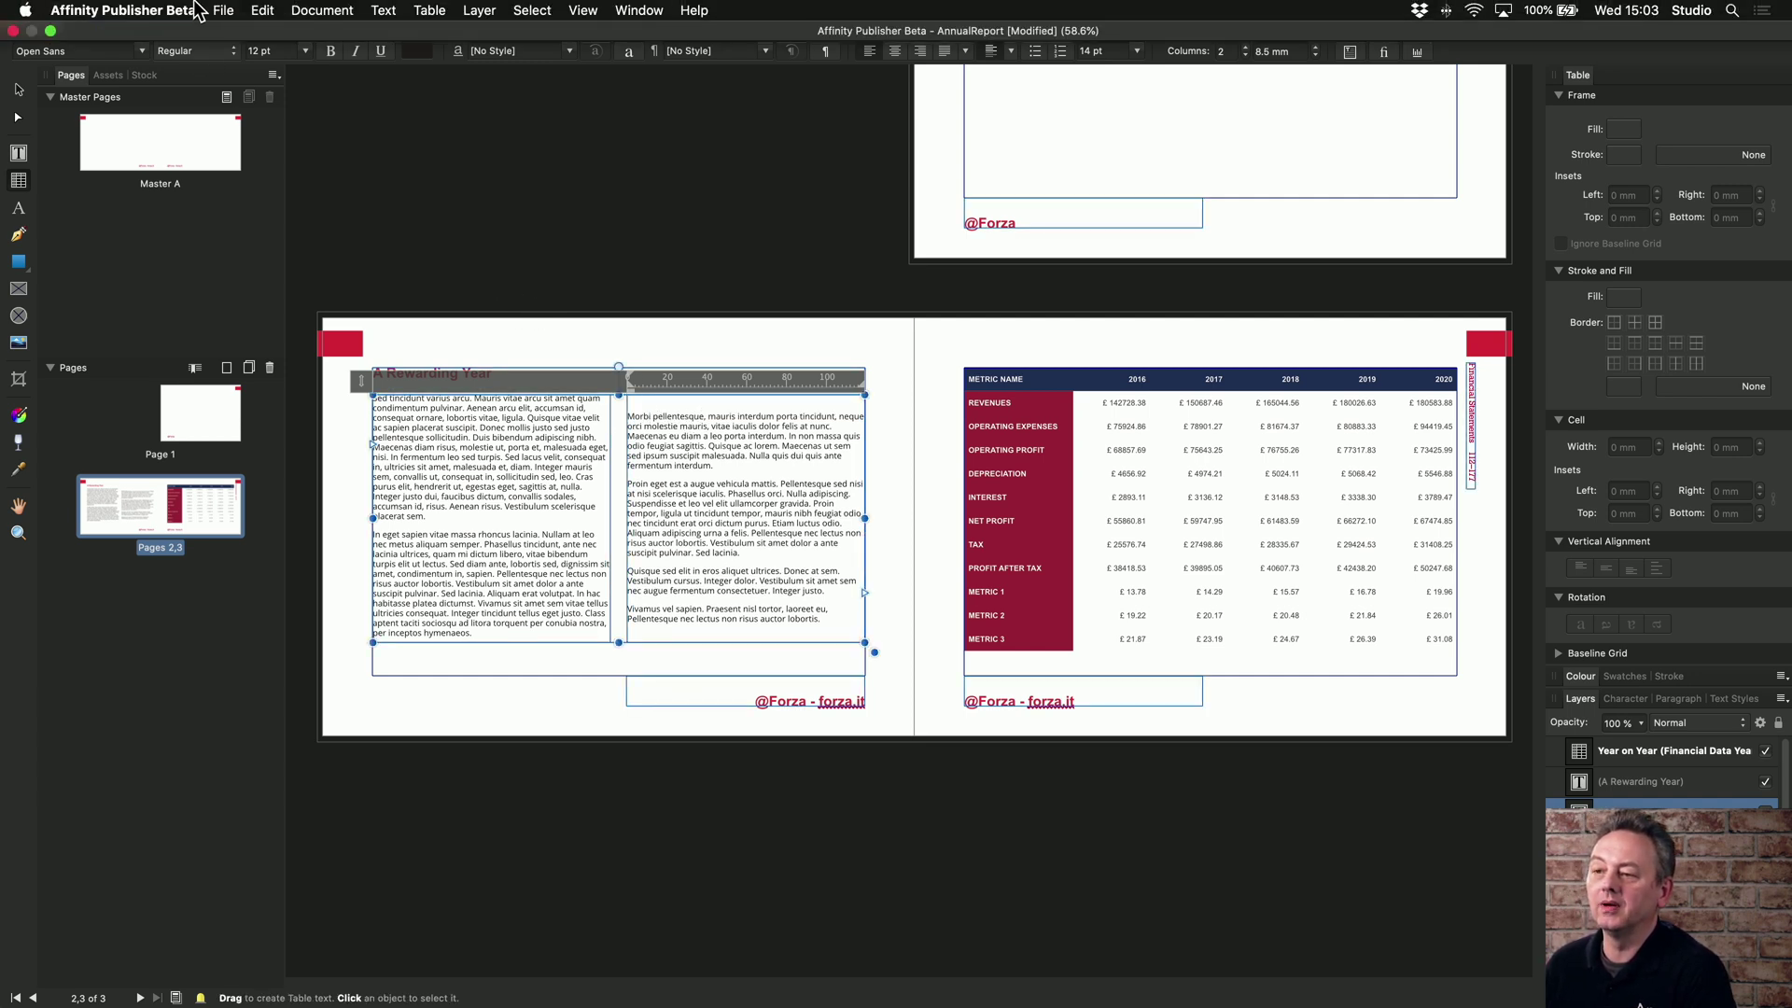
click(222, 10)
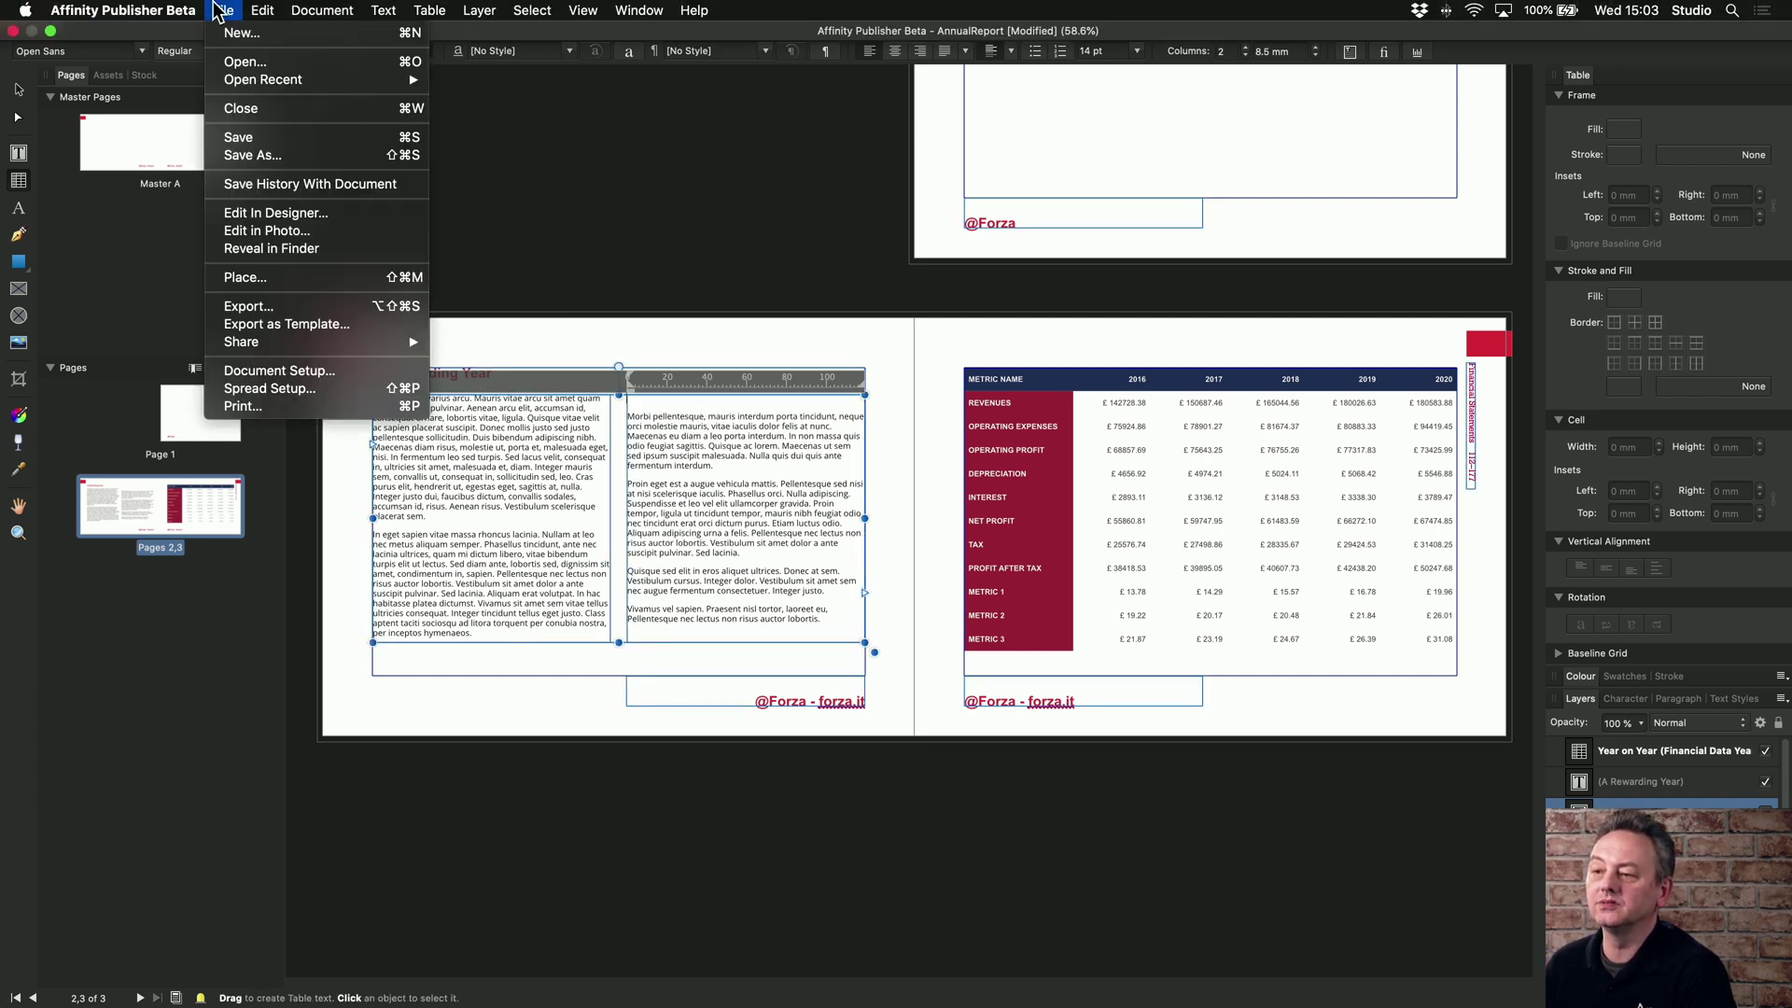
click(312, 277)
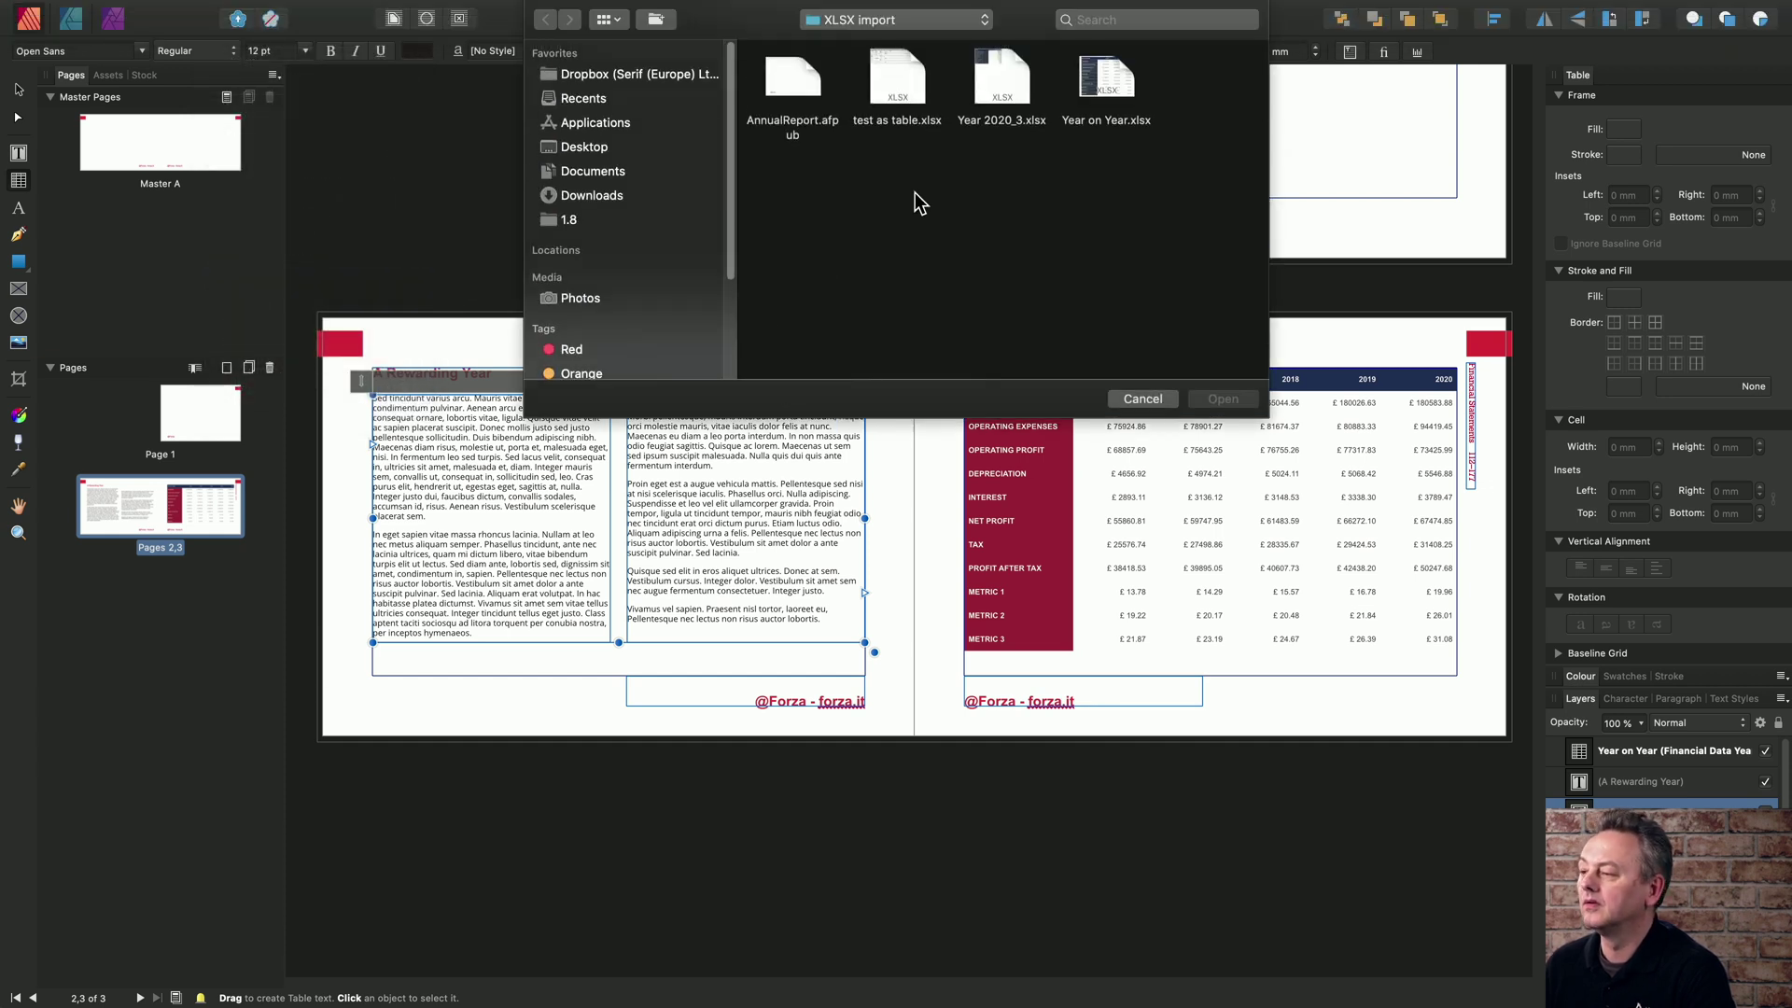
click(1003, 93)
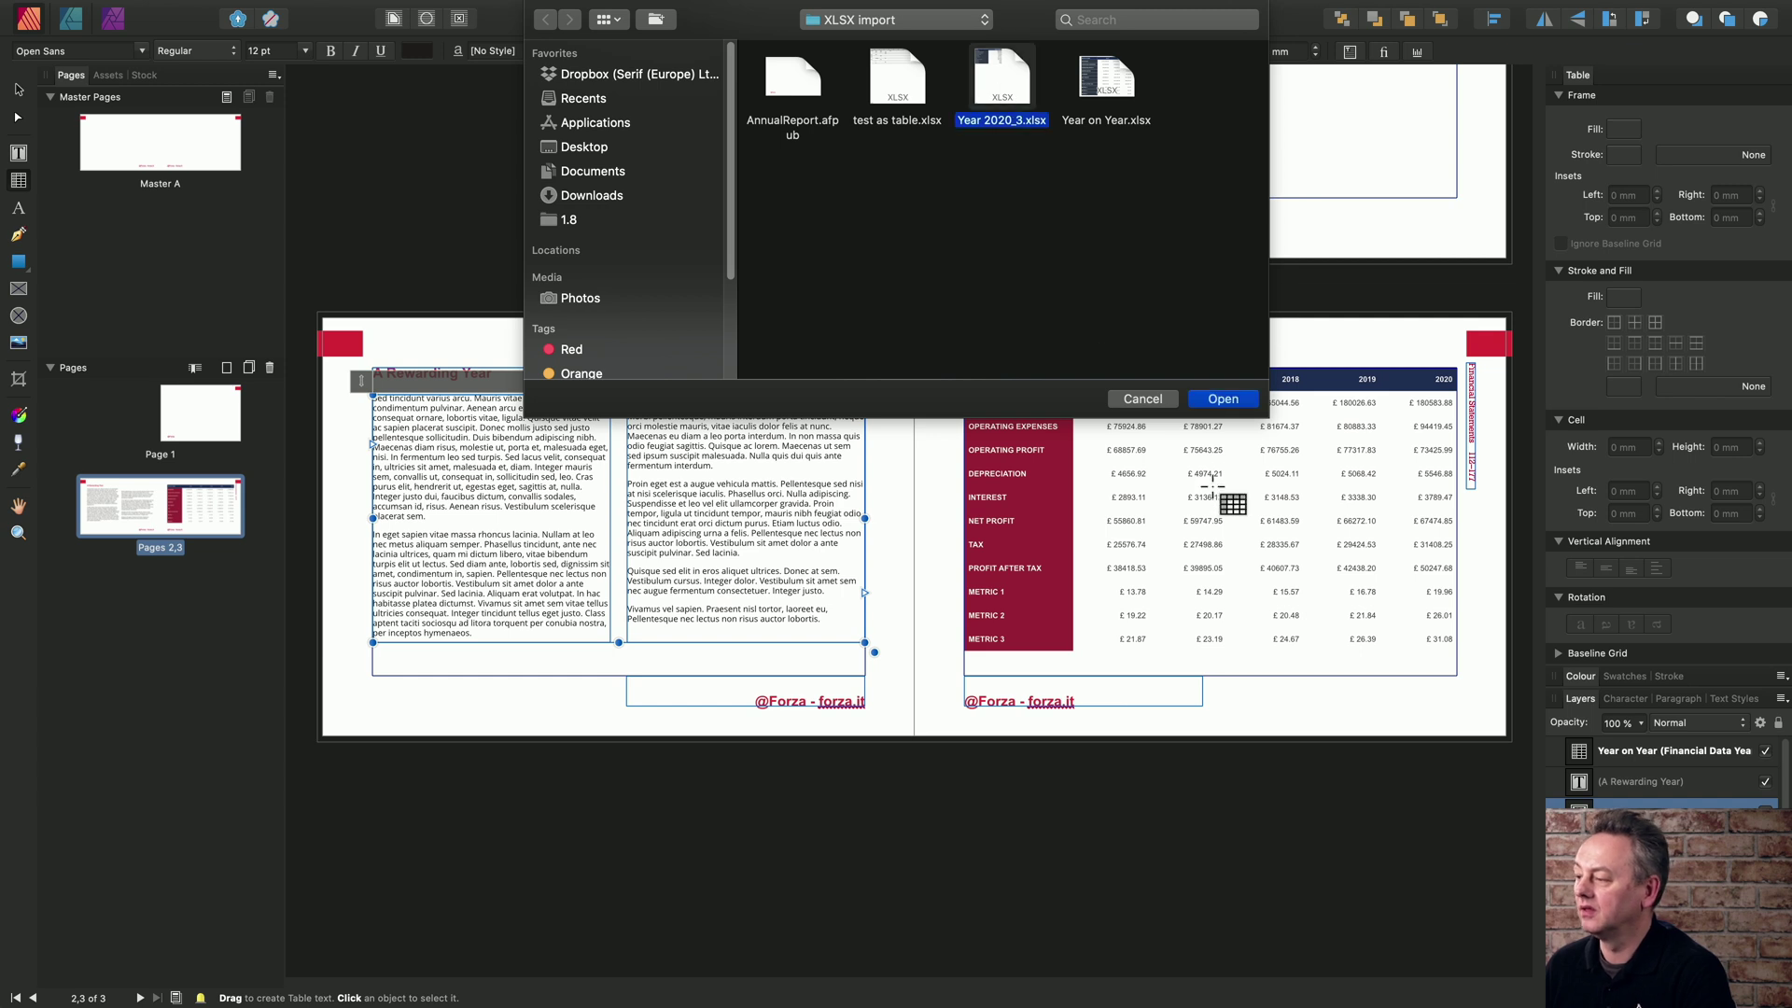
click(1222, 399)
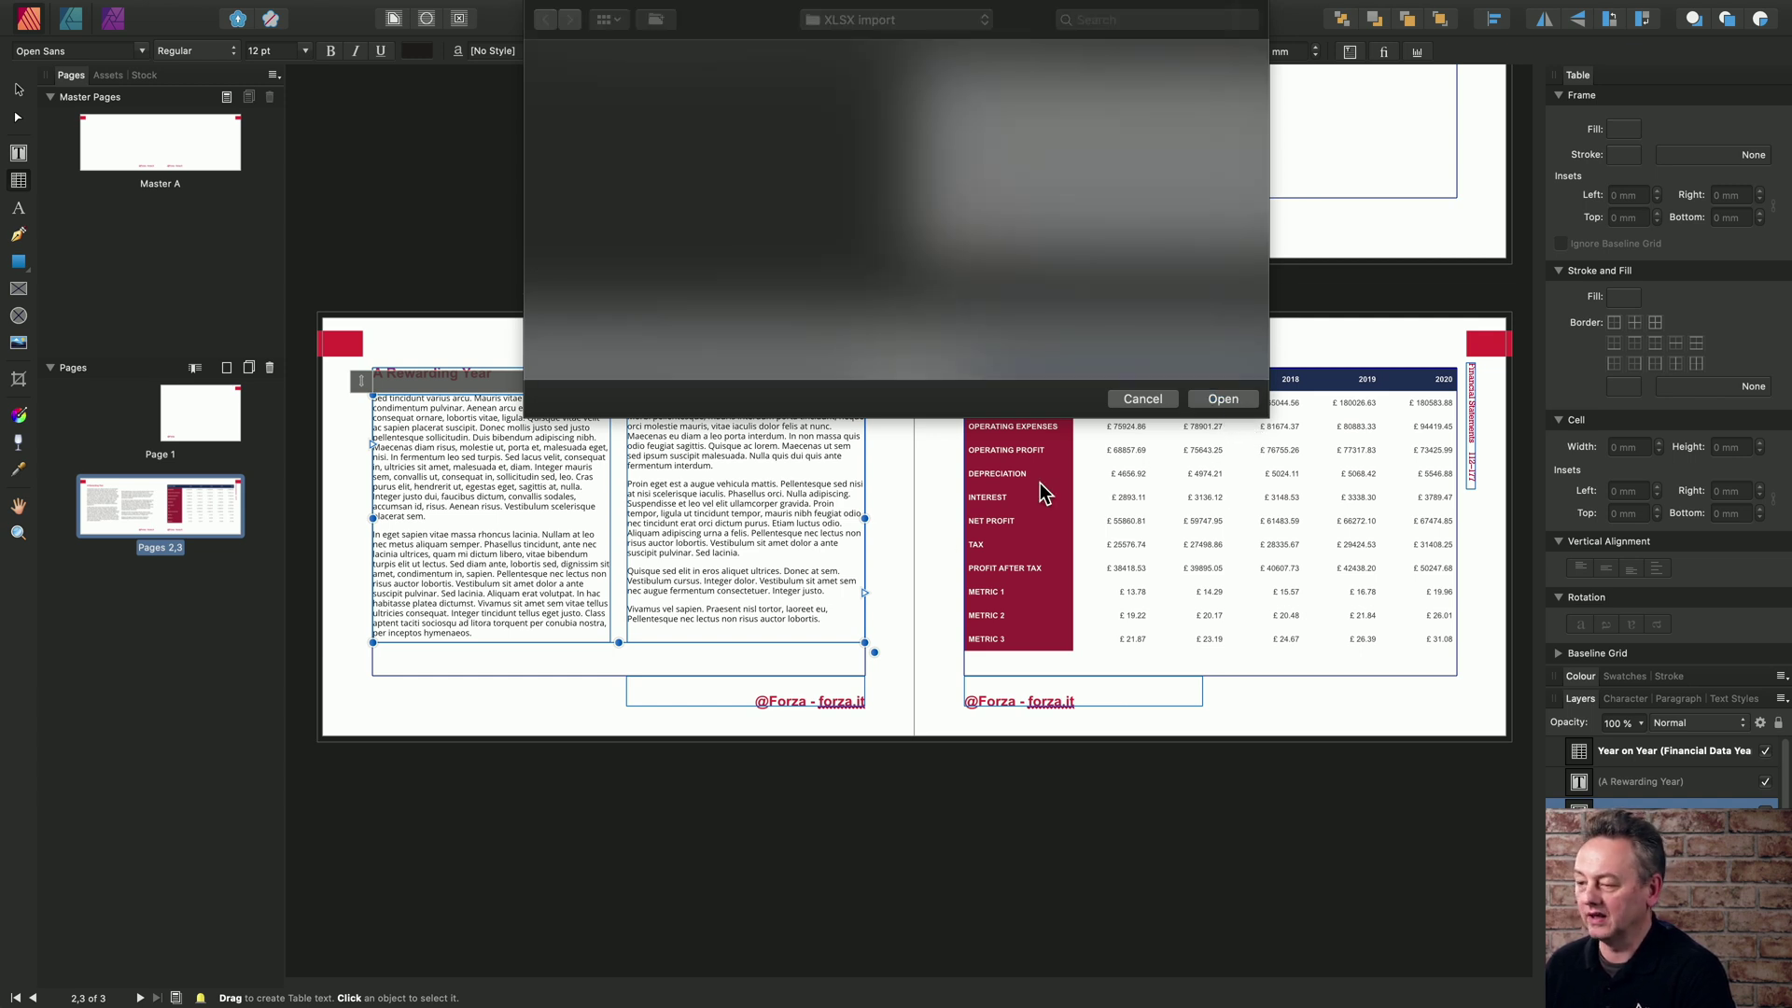
click(681, 518)
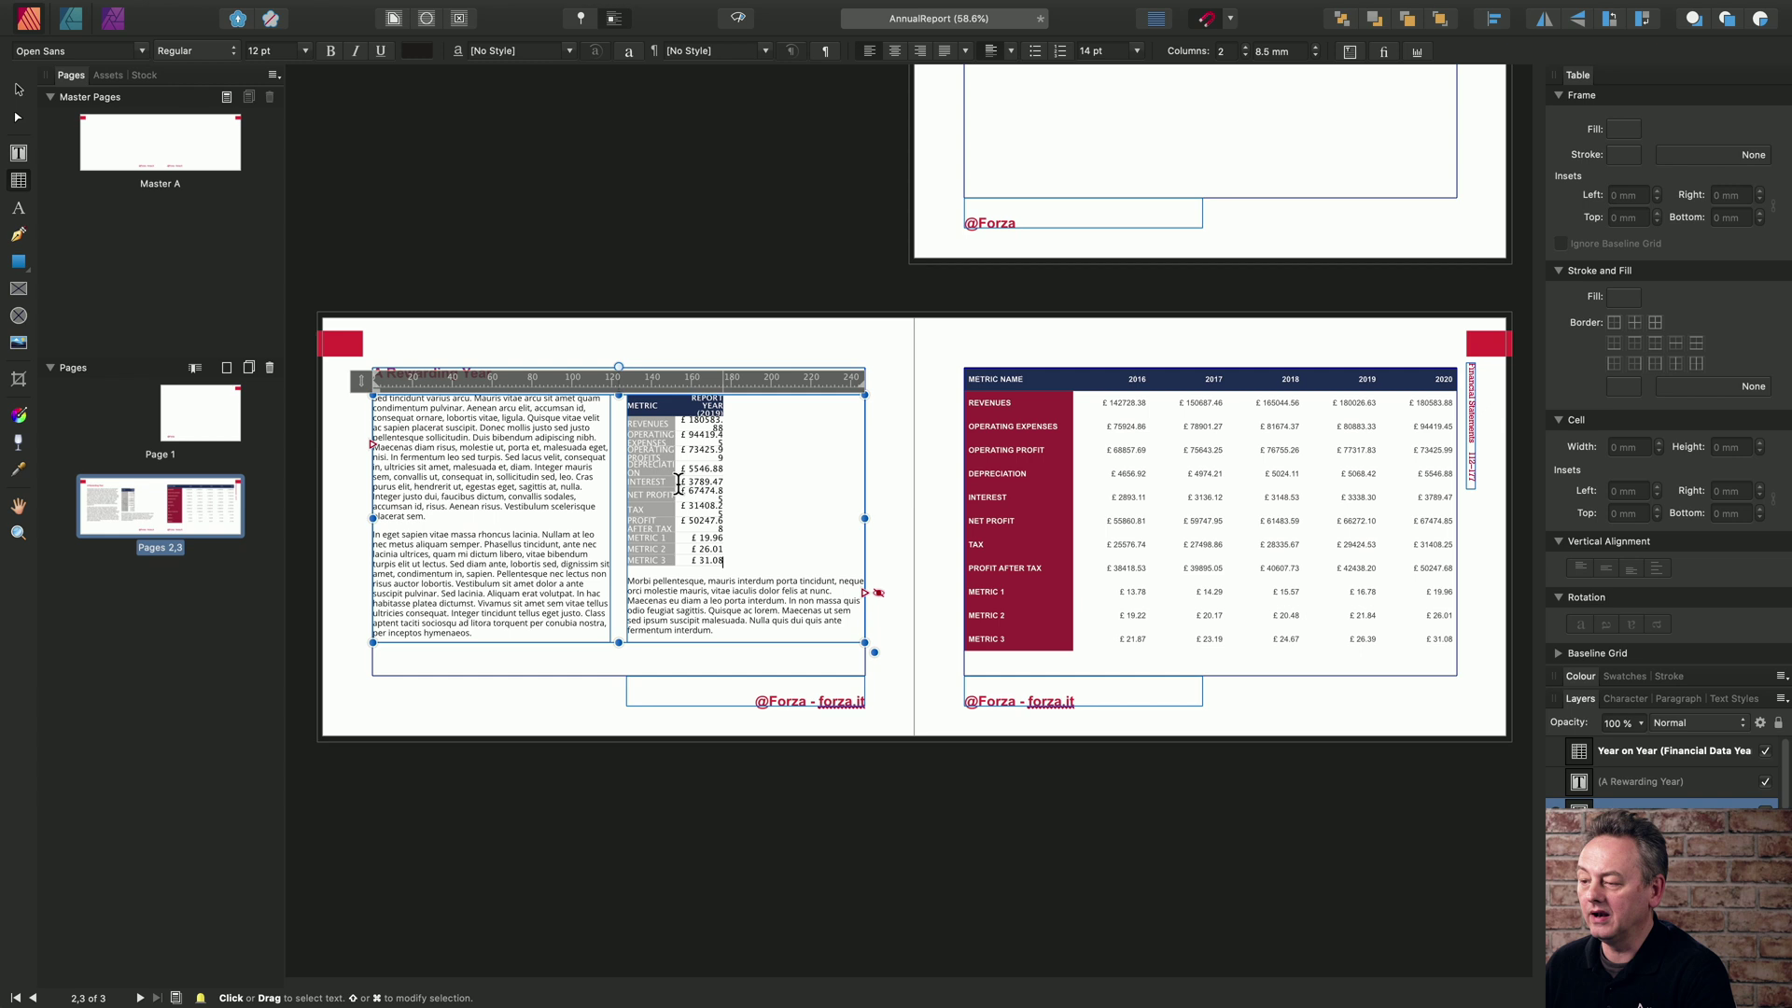
click(691, 567)
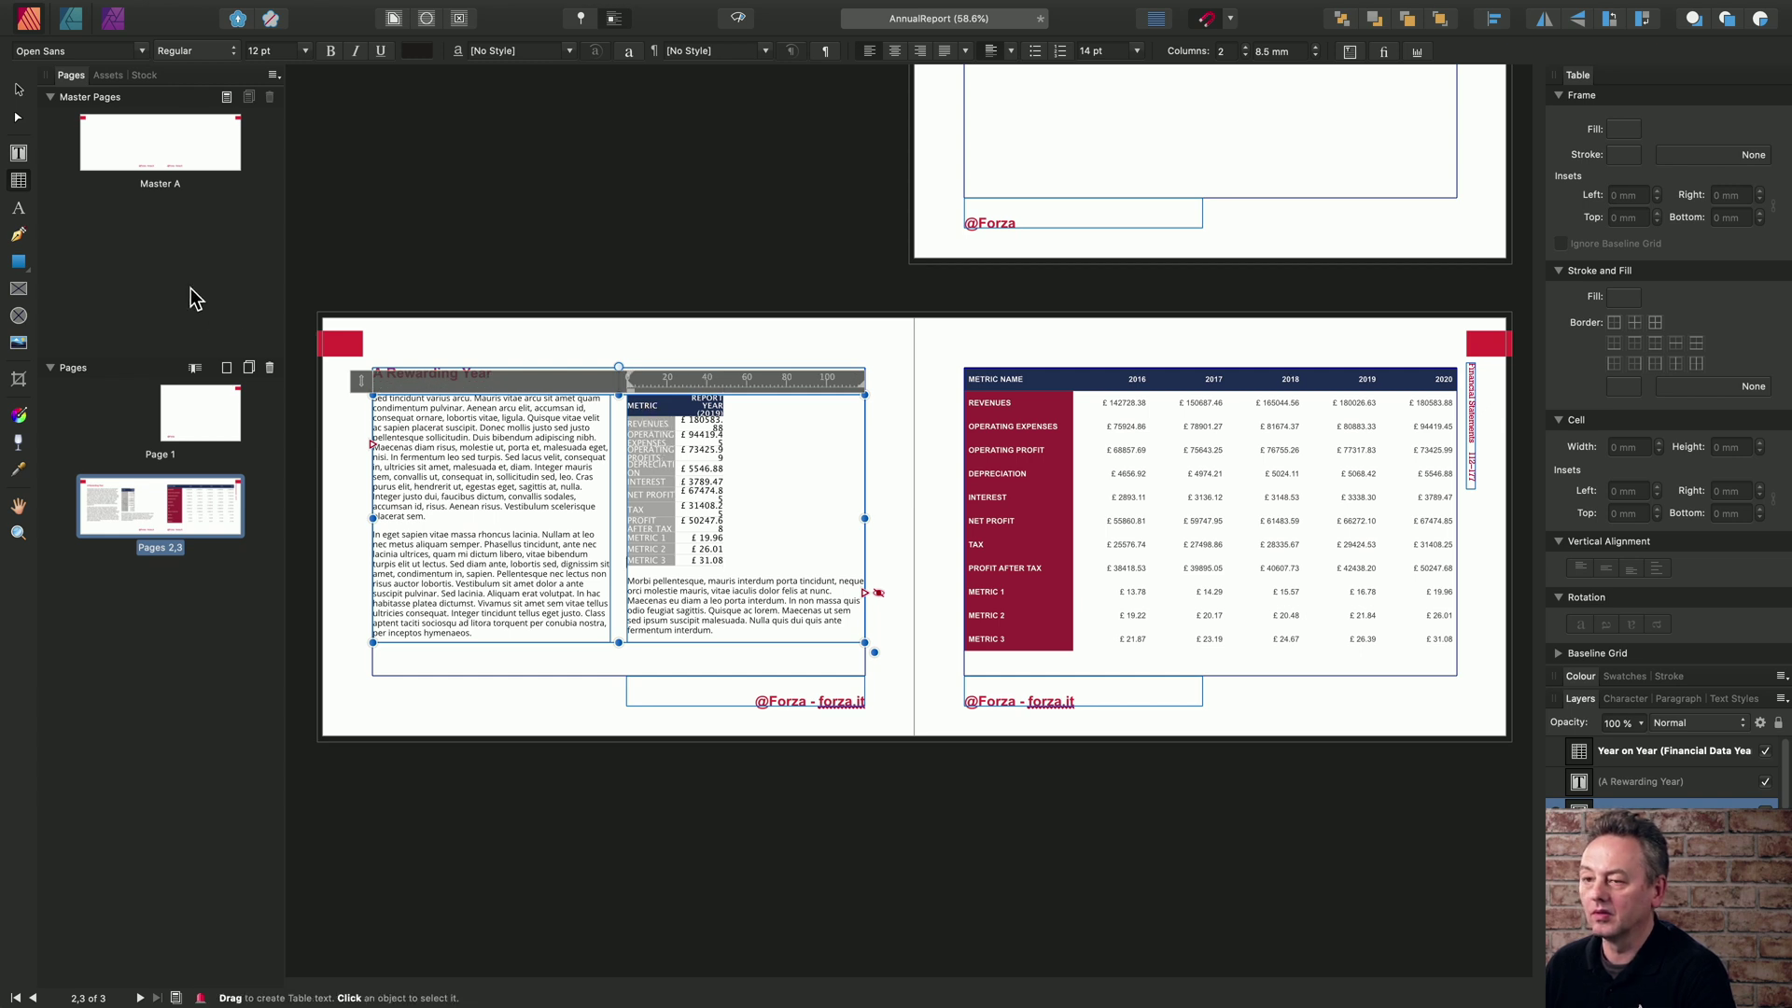
Widen the inline Year 2020_3 table to the full width of its text column
click(19, 88)
click(691, 463)
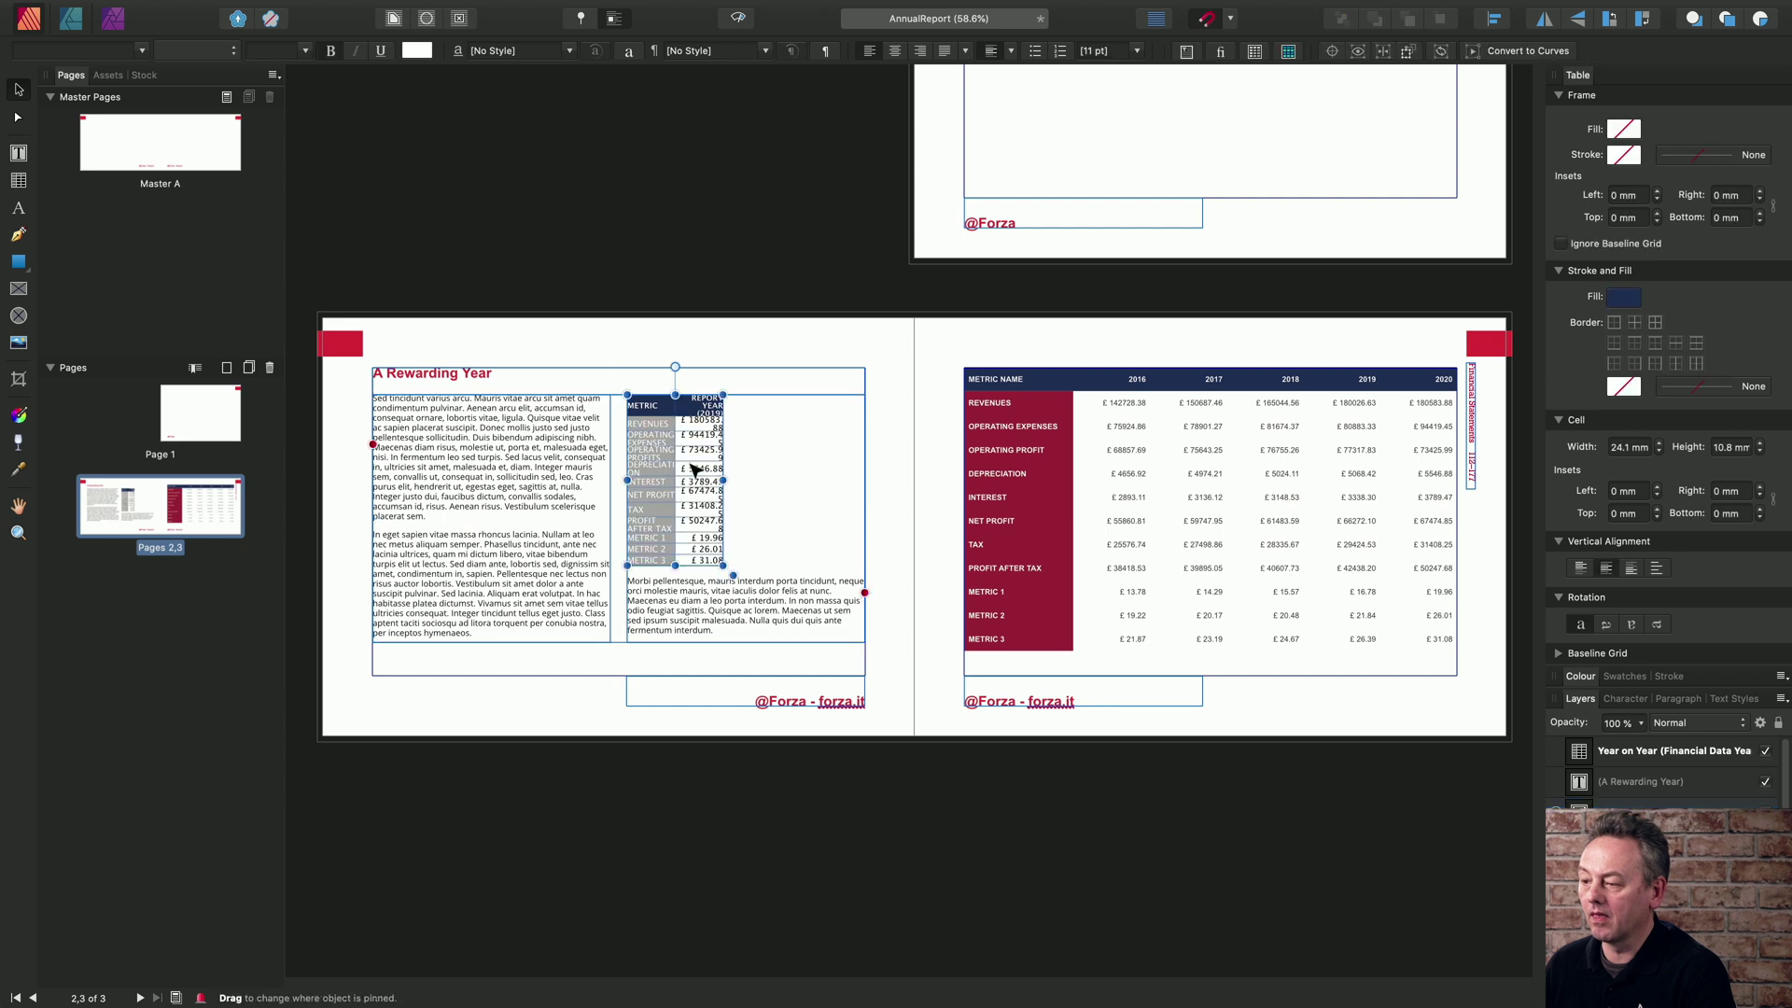
drag(724, 480, 865, 481)
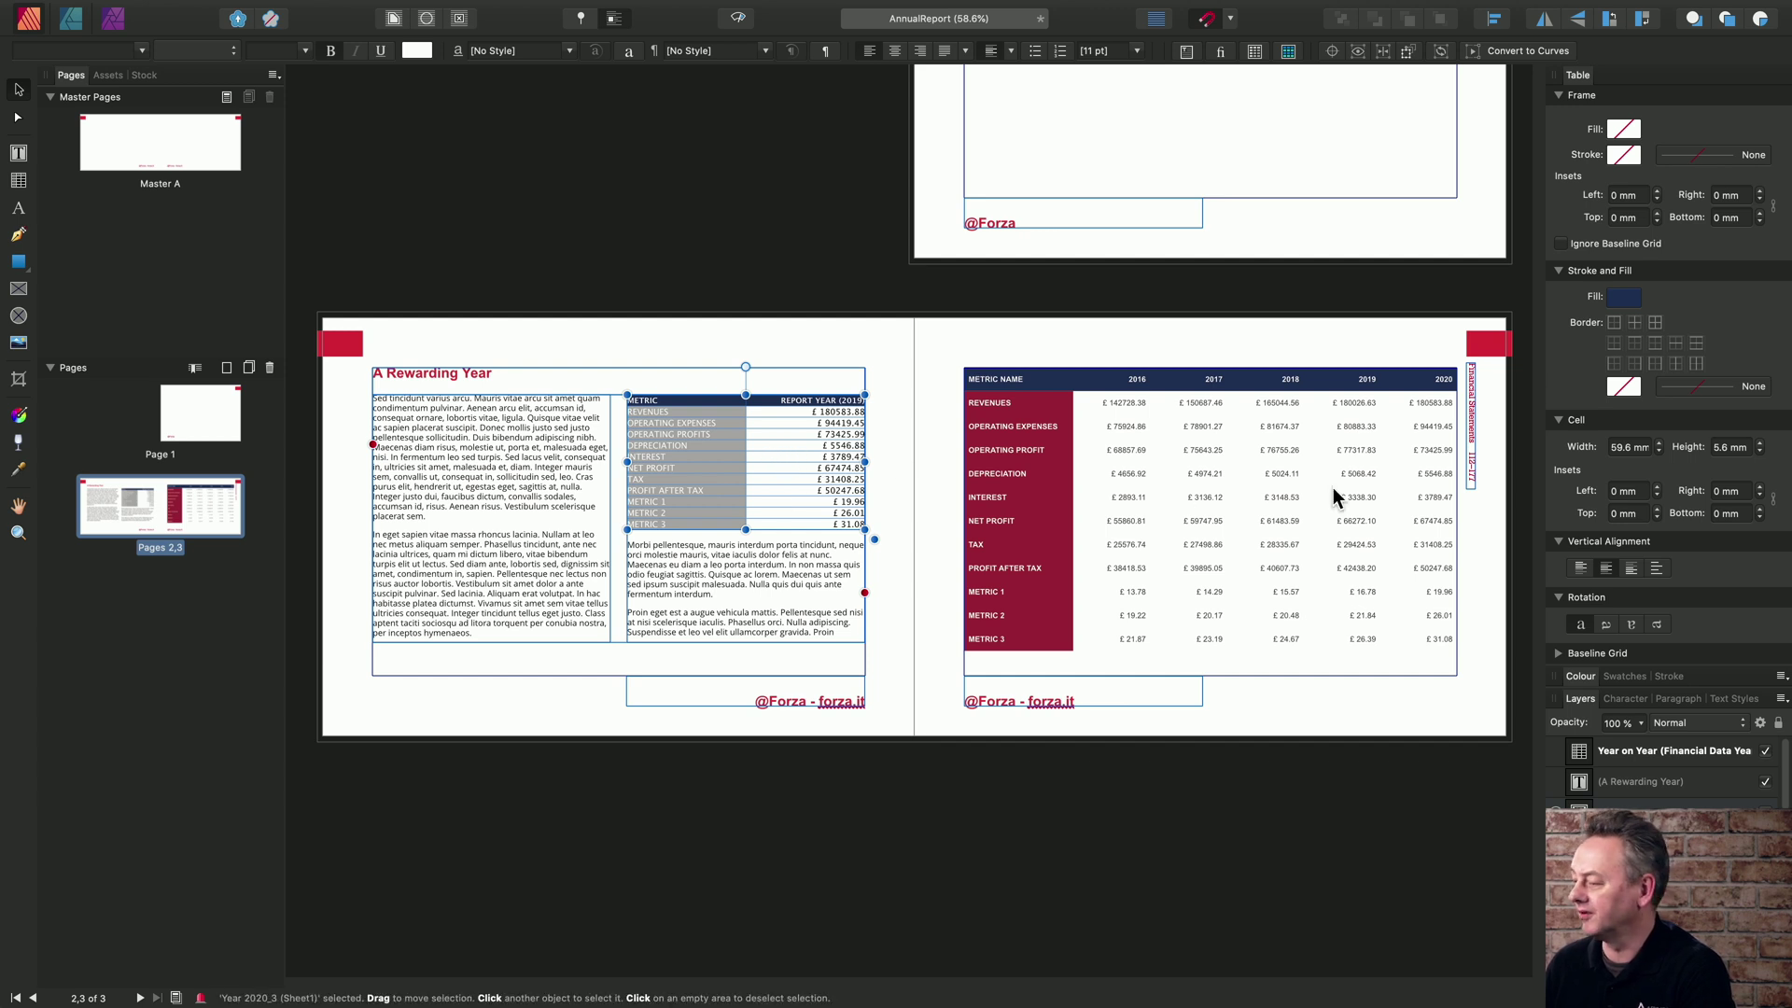
Set the inline table's cell left and right insets to 2 mm
click(1659, 487)
click(1658, 487)
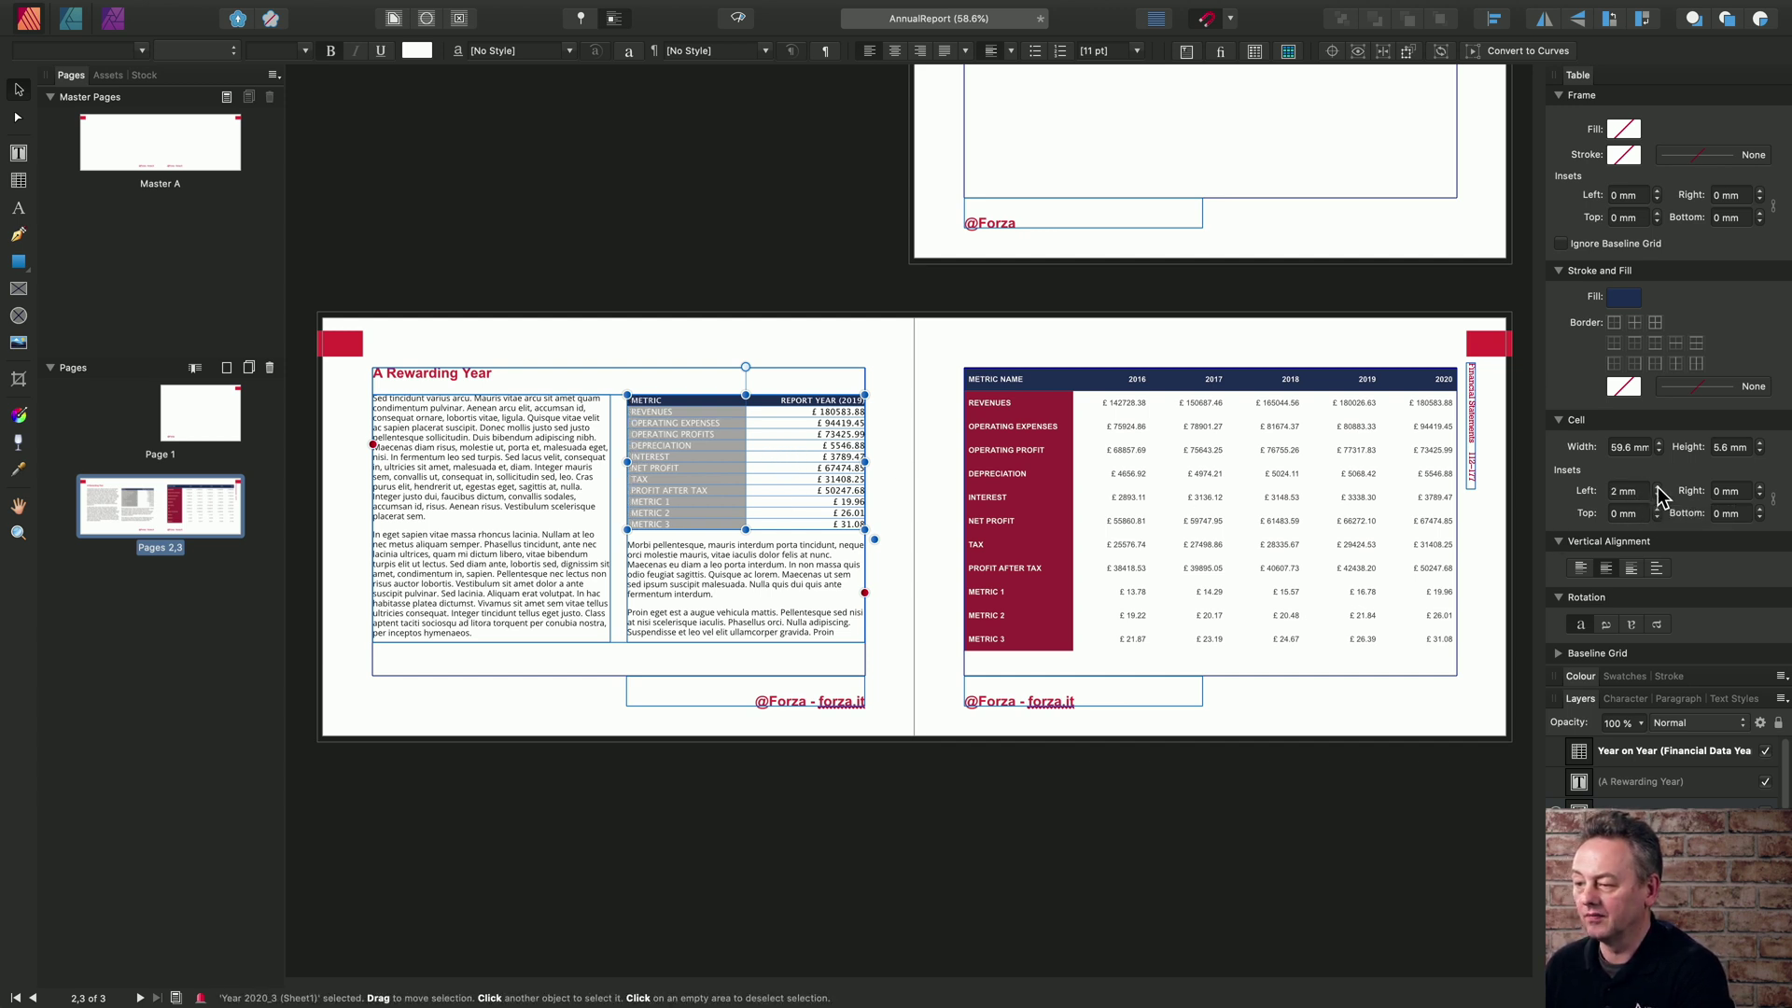
click(1758, 486)
click(1758, 486)
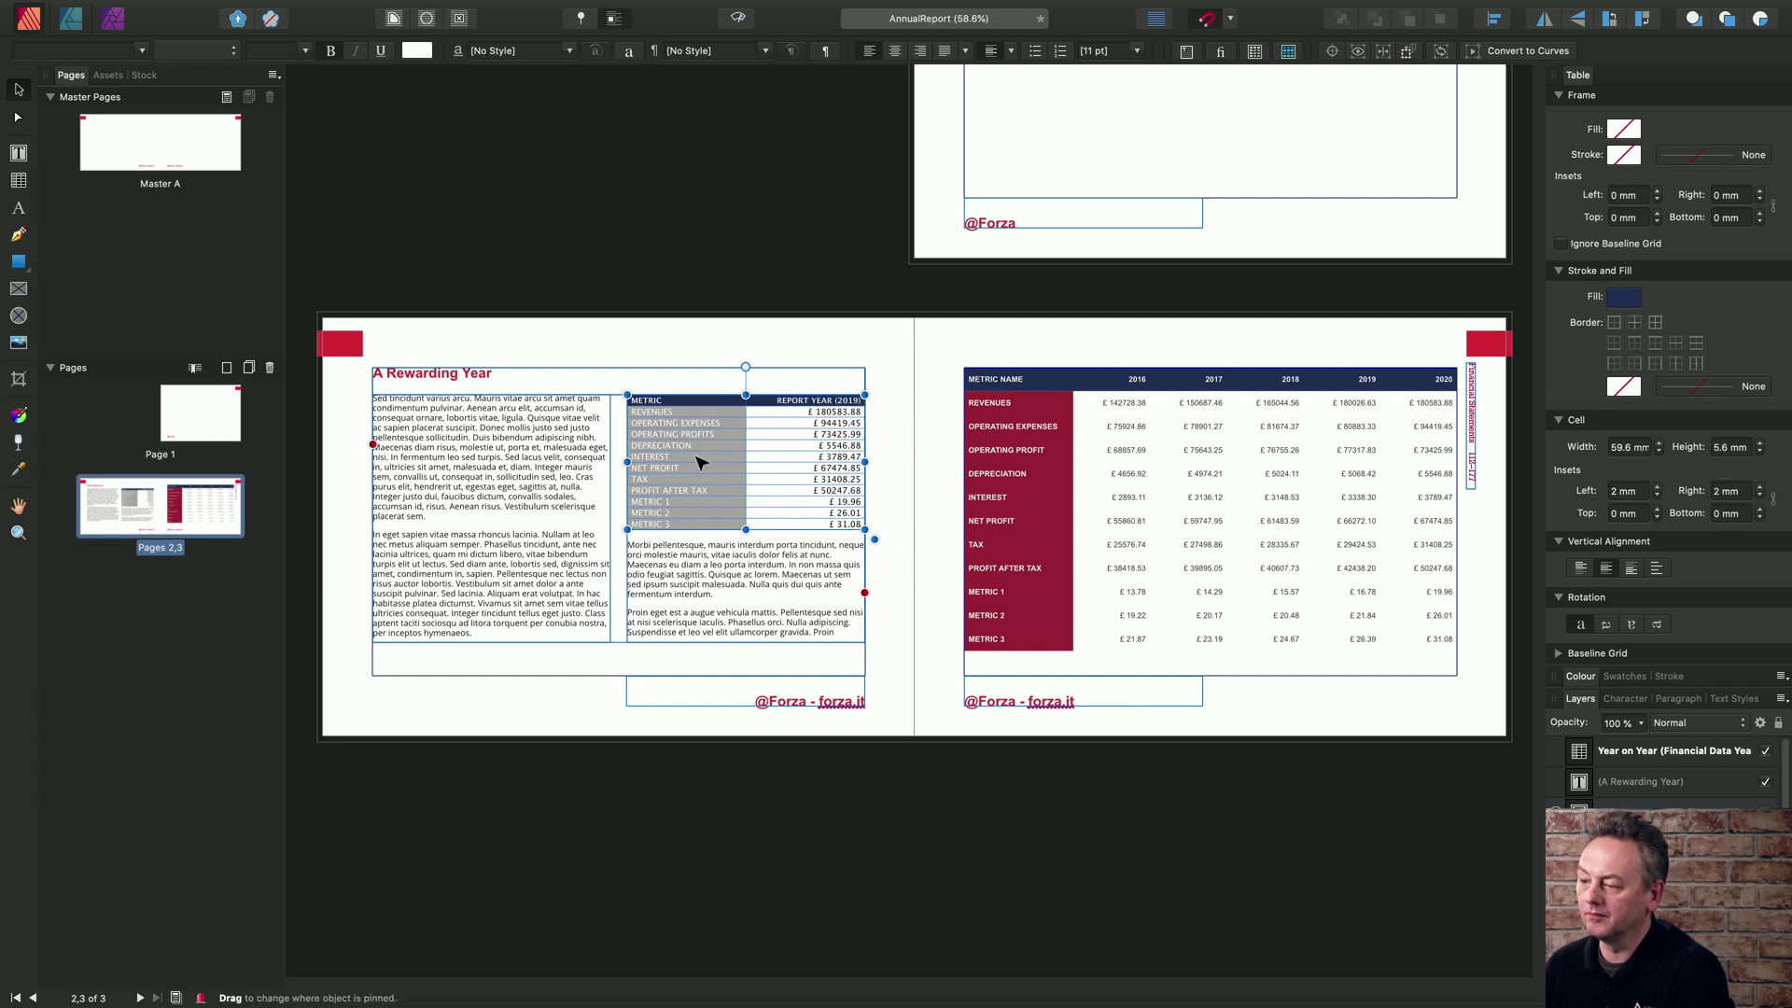
click(18, 152)
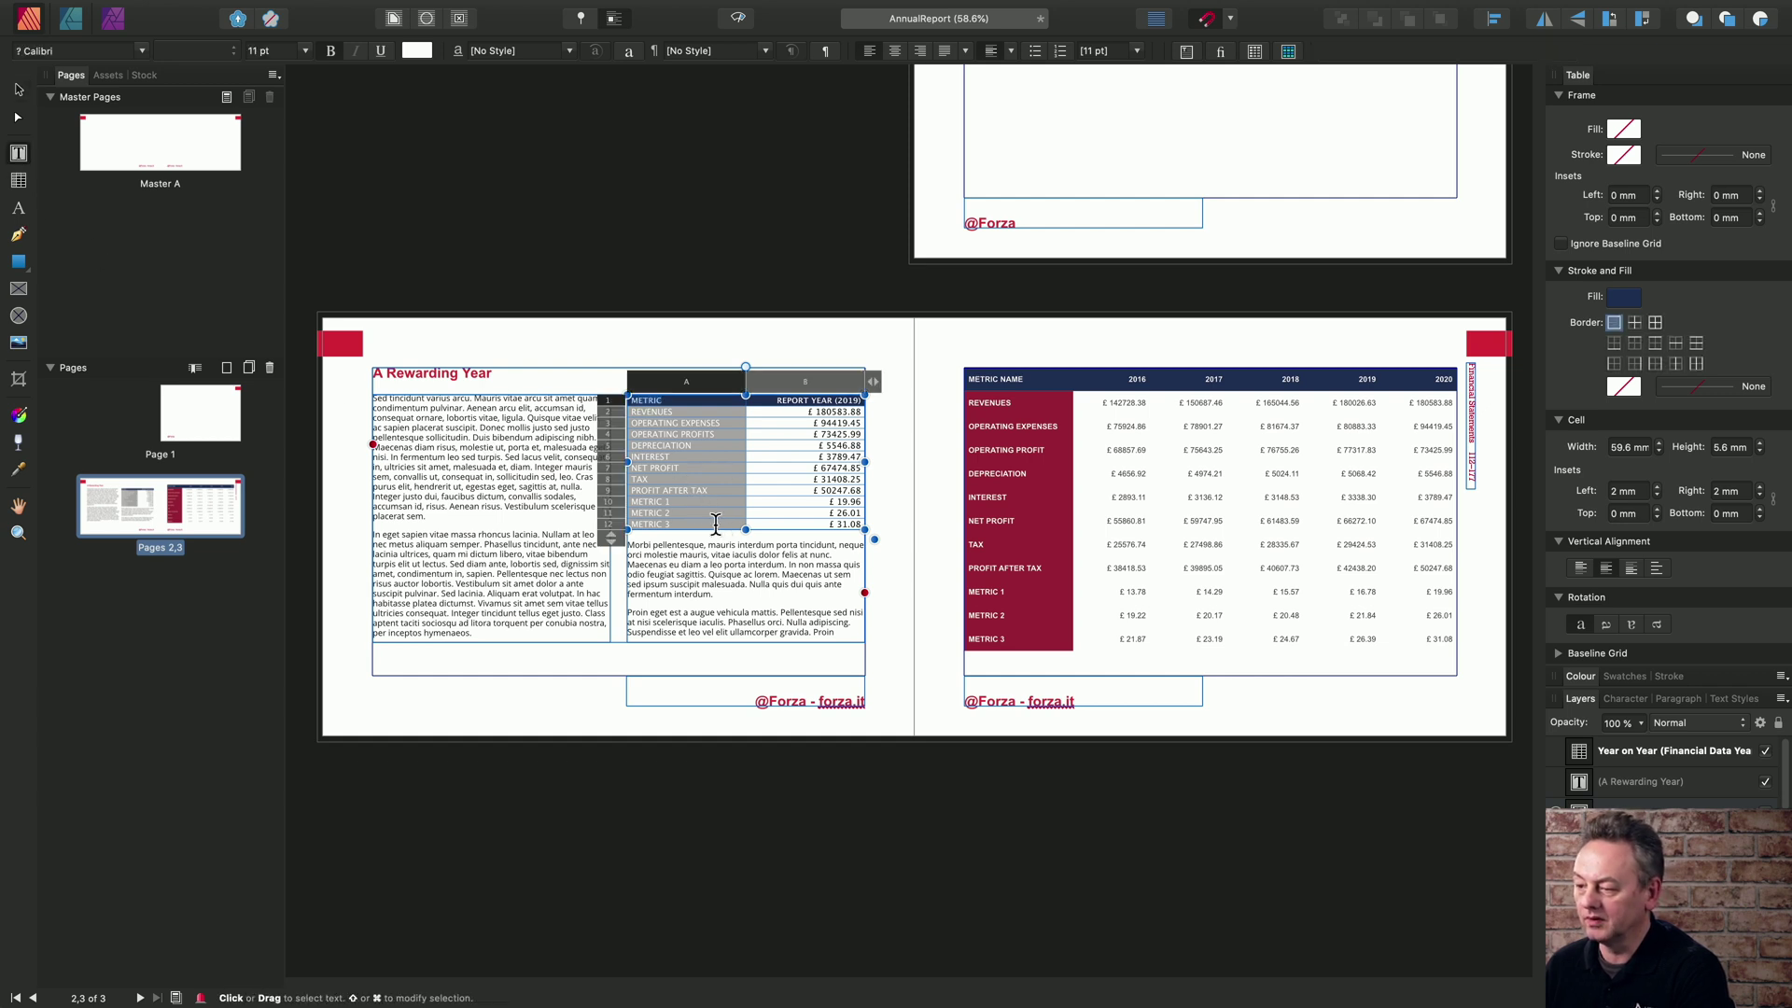
Fill the inline table's column A cells, REVENUES through METRIC 3, with the red swatch
drag(709, 524, 634, 410)
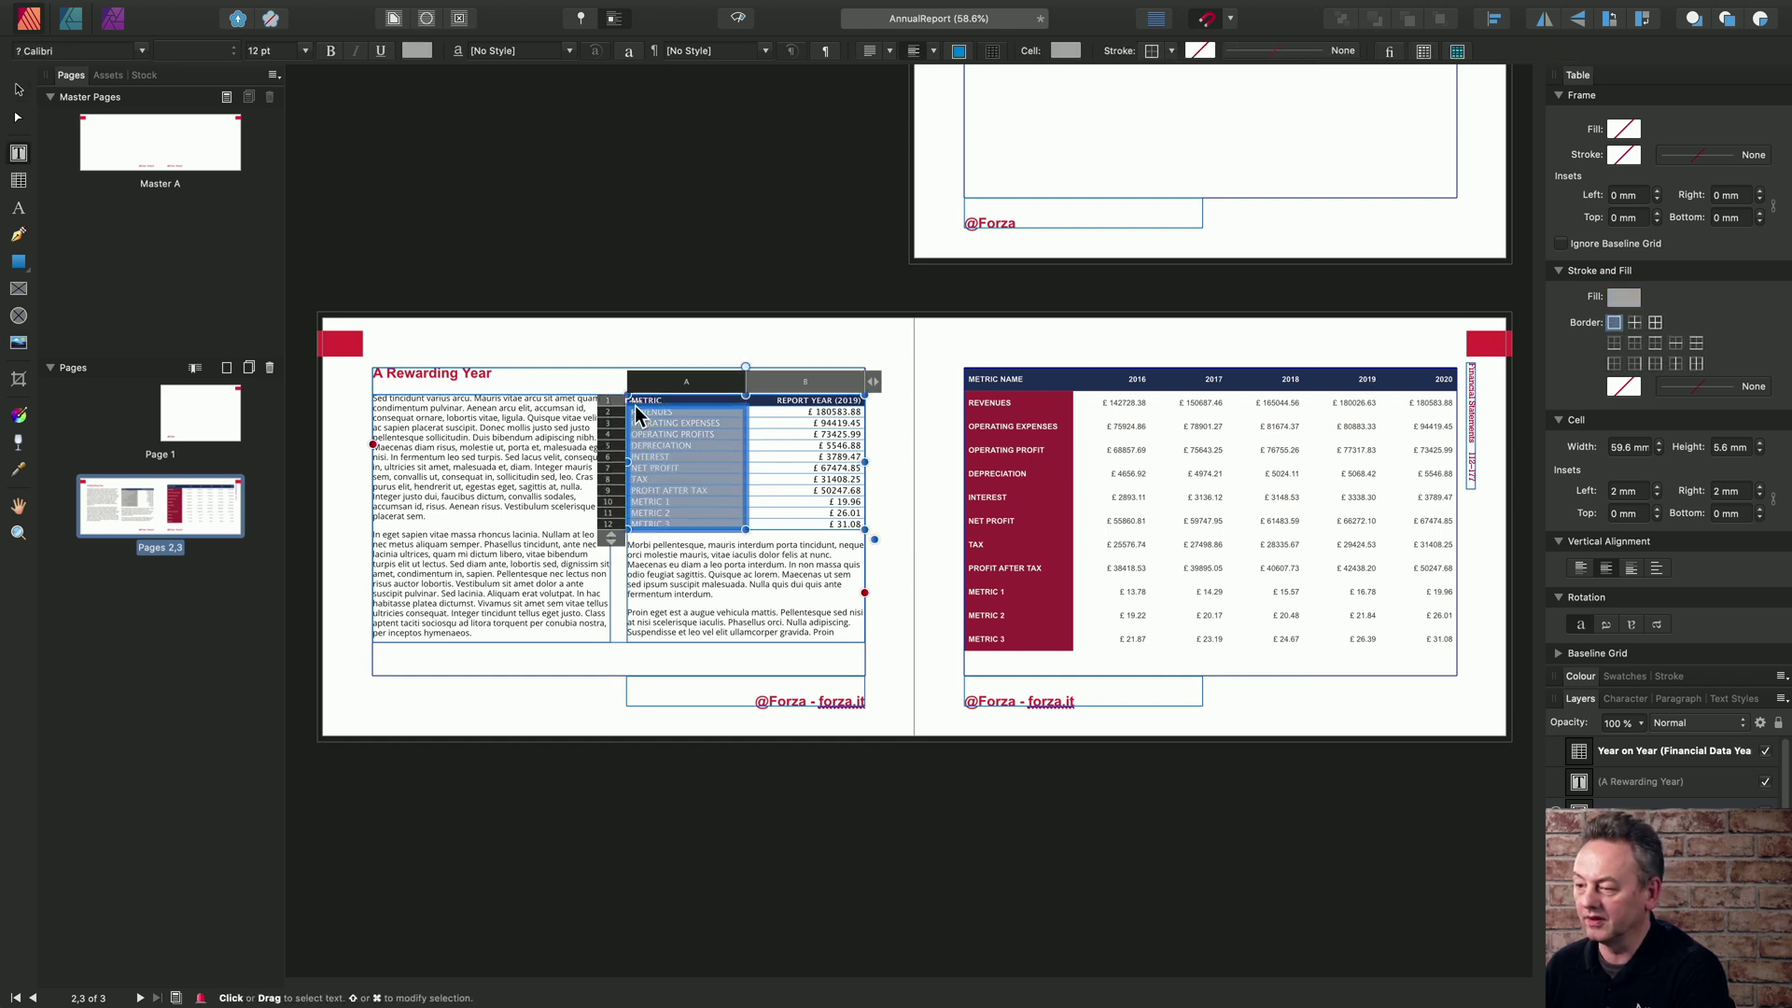
click(1623, 299)
click(1575, 326)
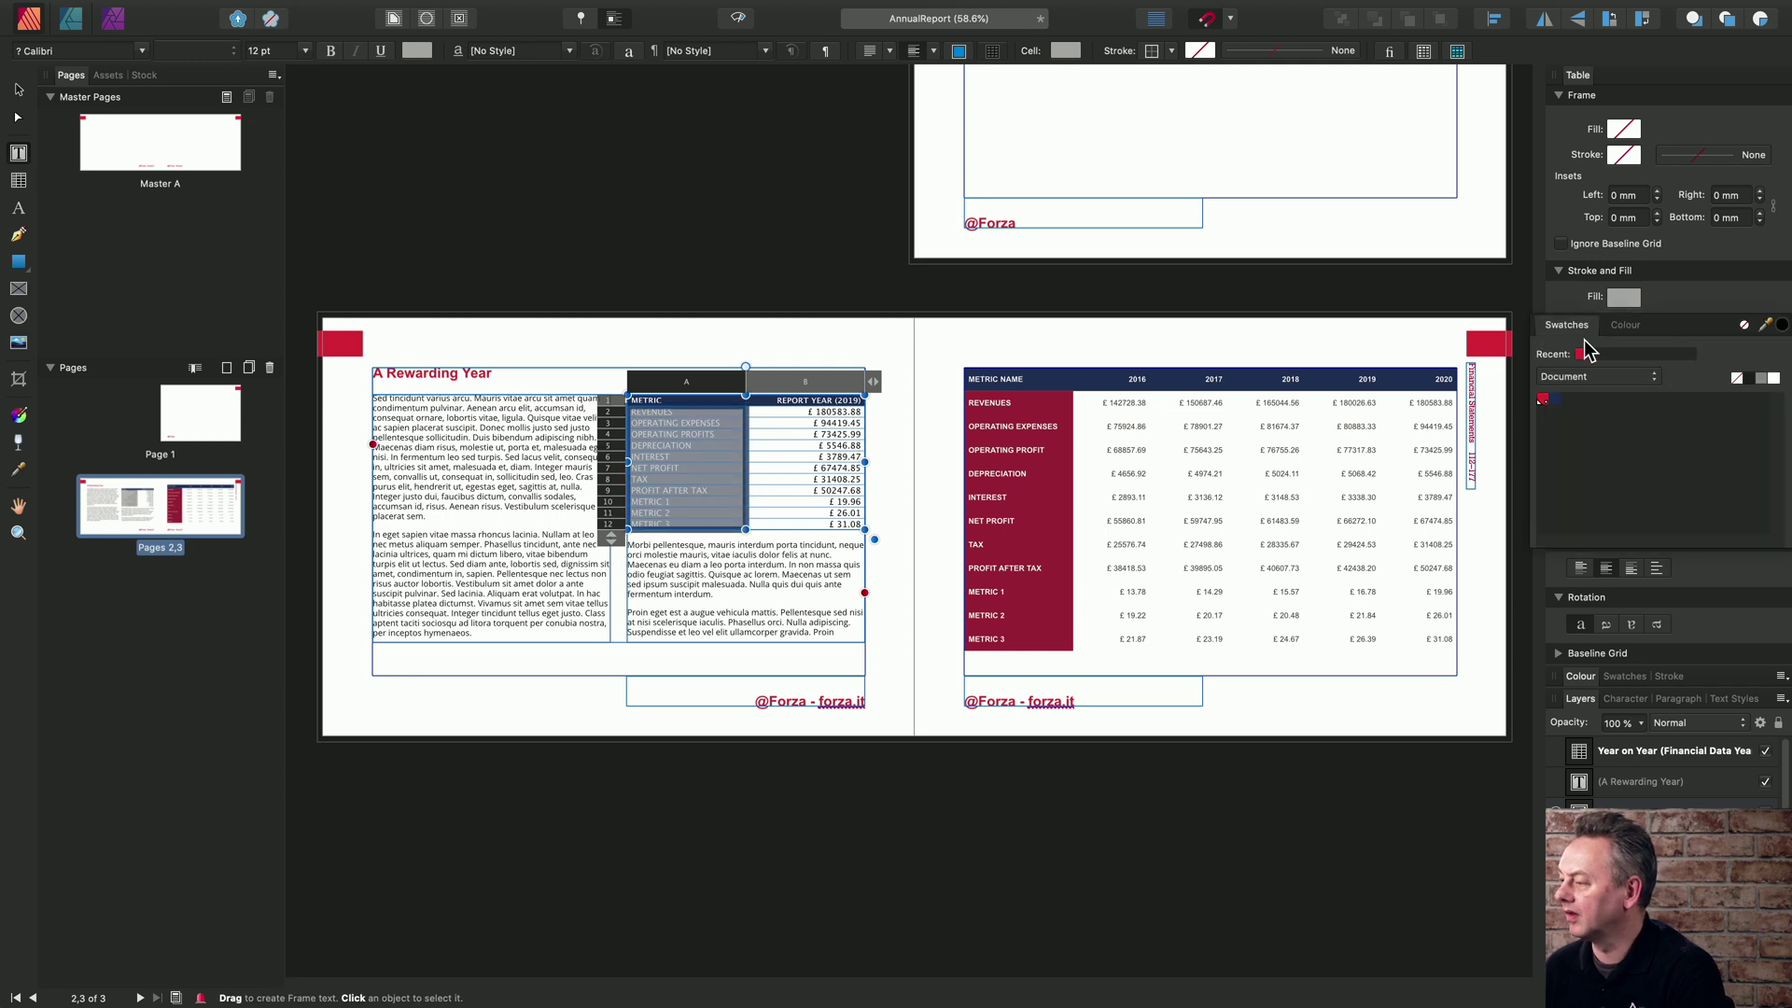
click(1581, 354)
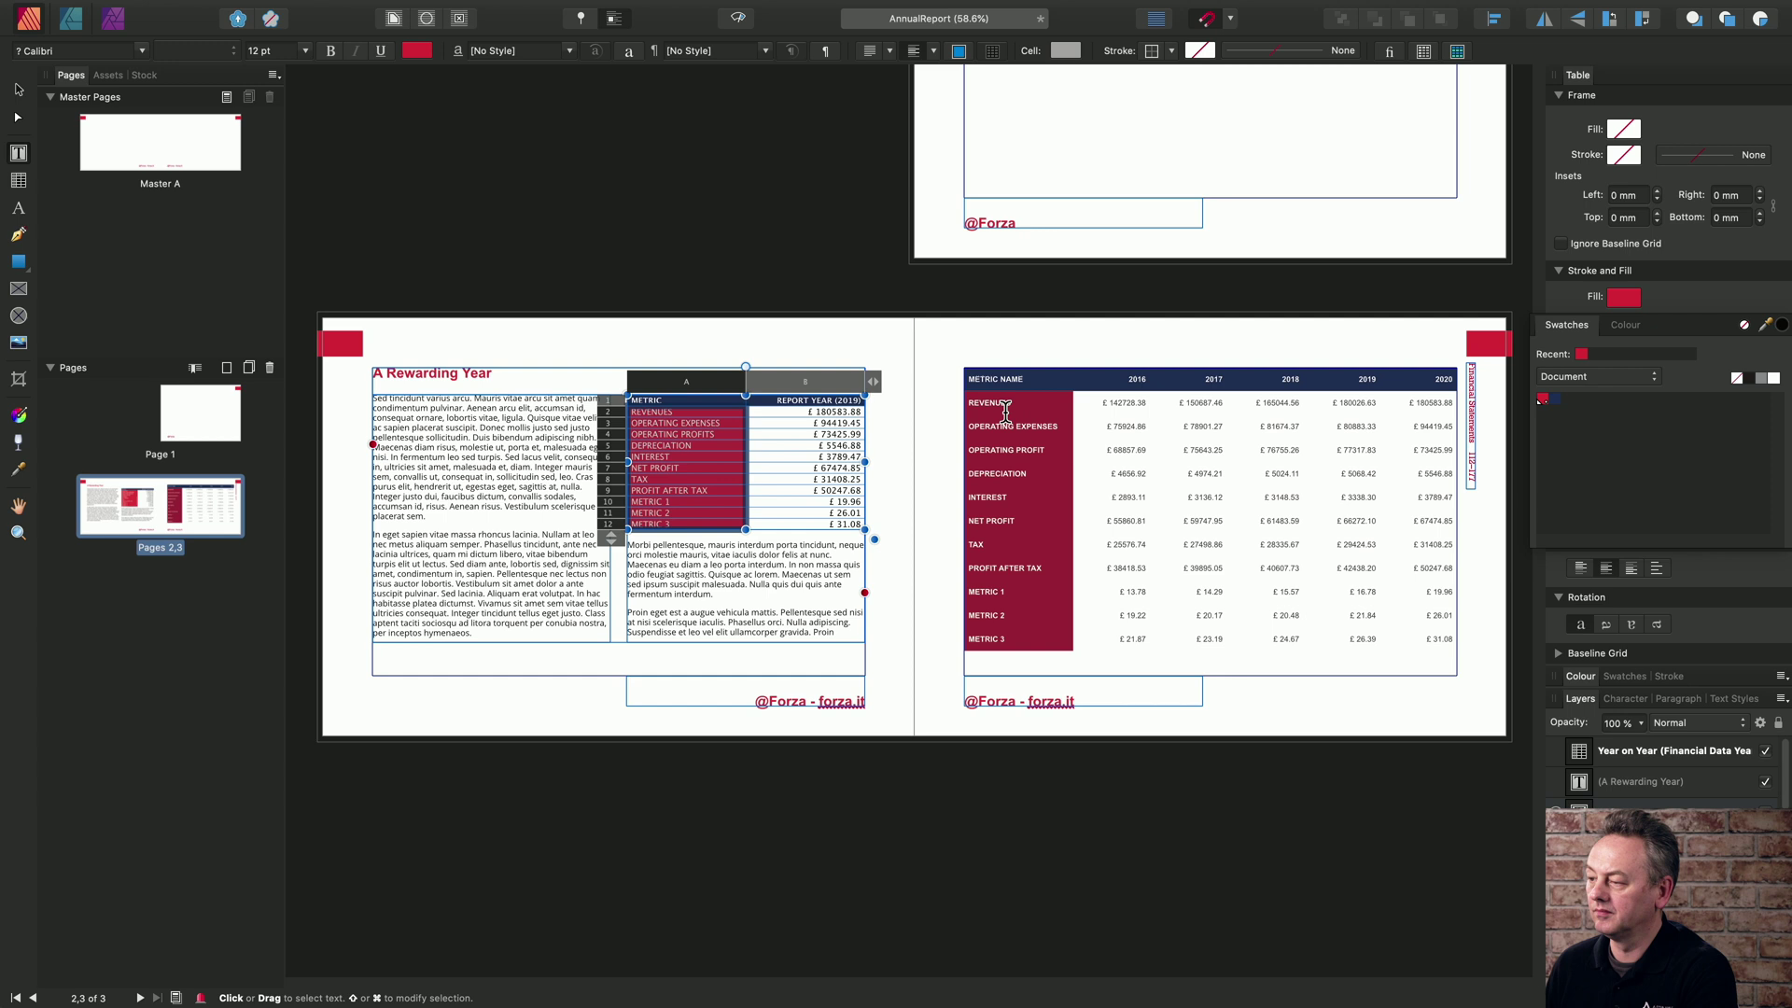
Recolour the standalone table's first-column metric cells with the same bright red swatch
click(950, 349)
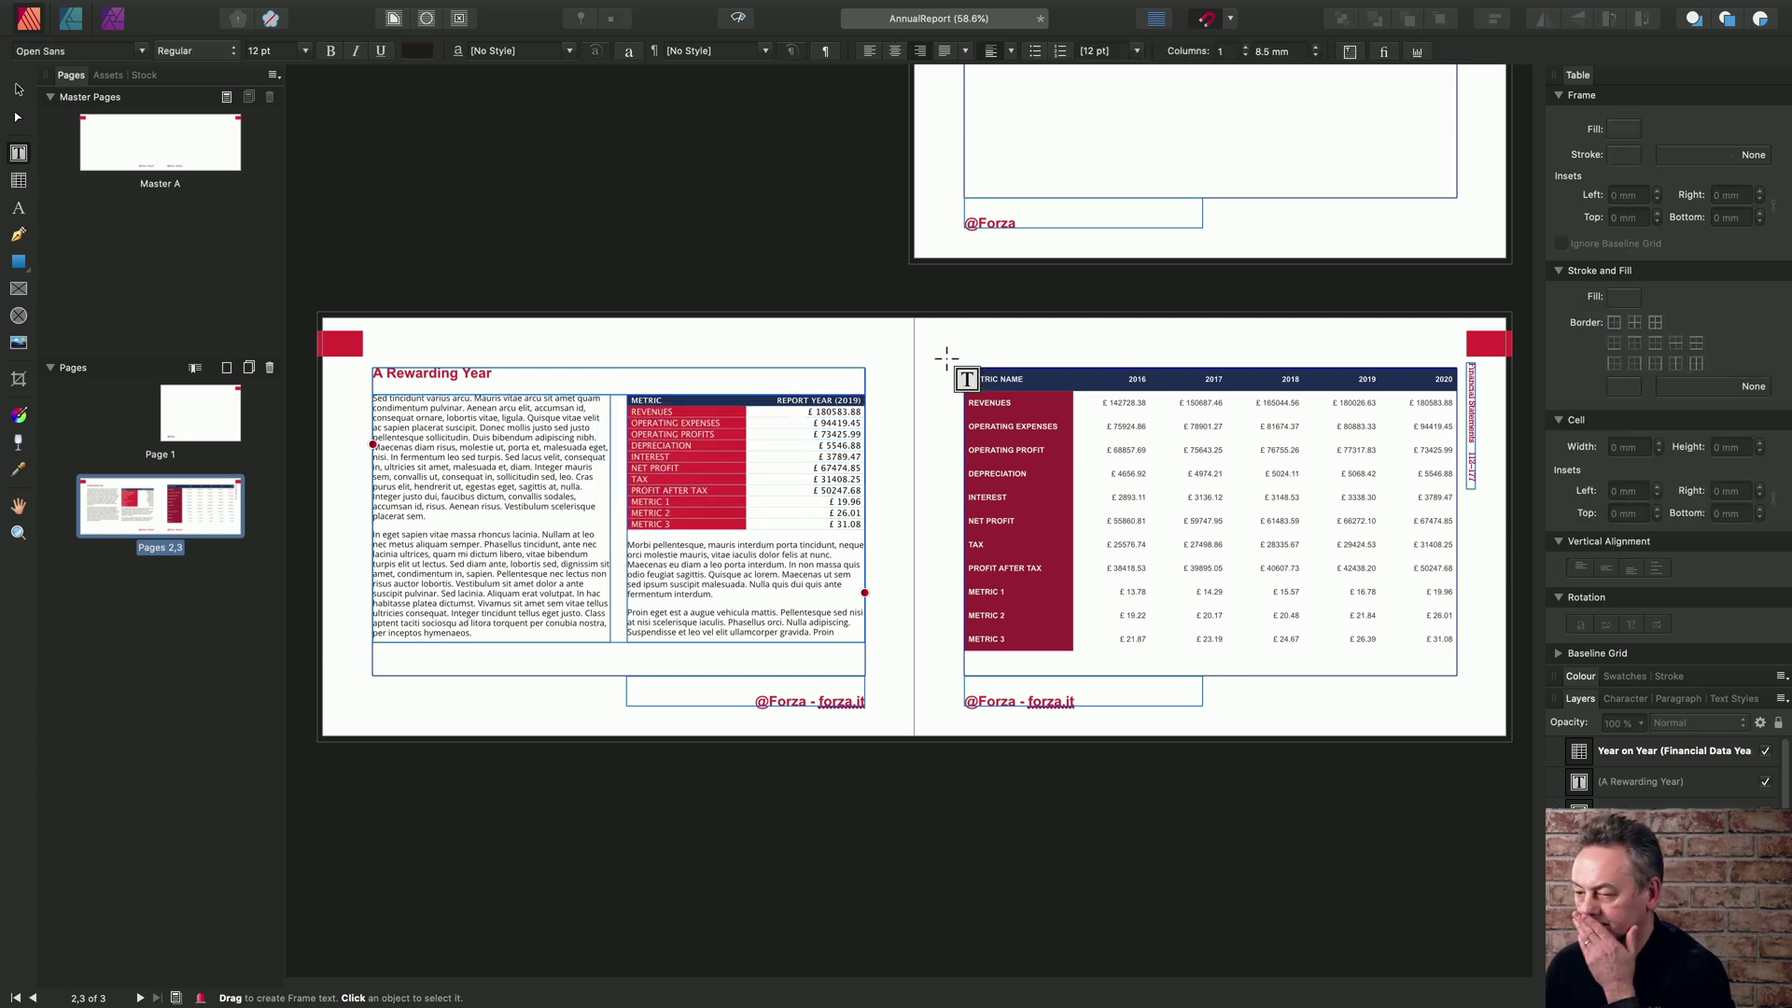
drag(975, 402, 1041, 640)
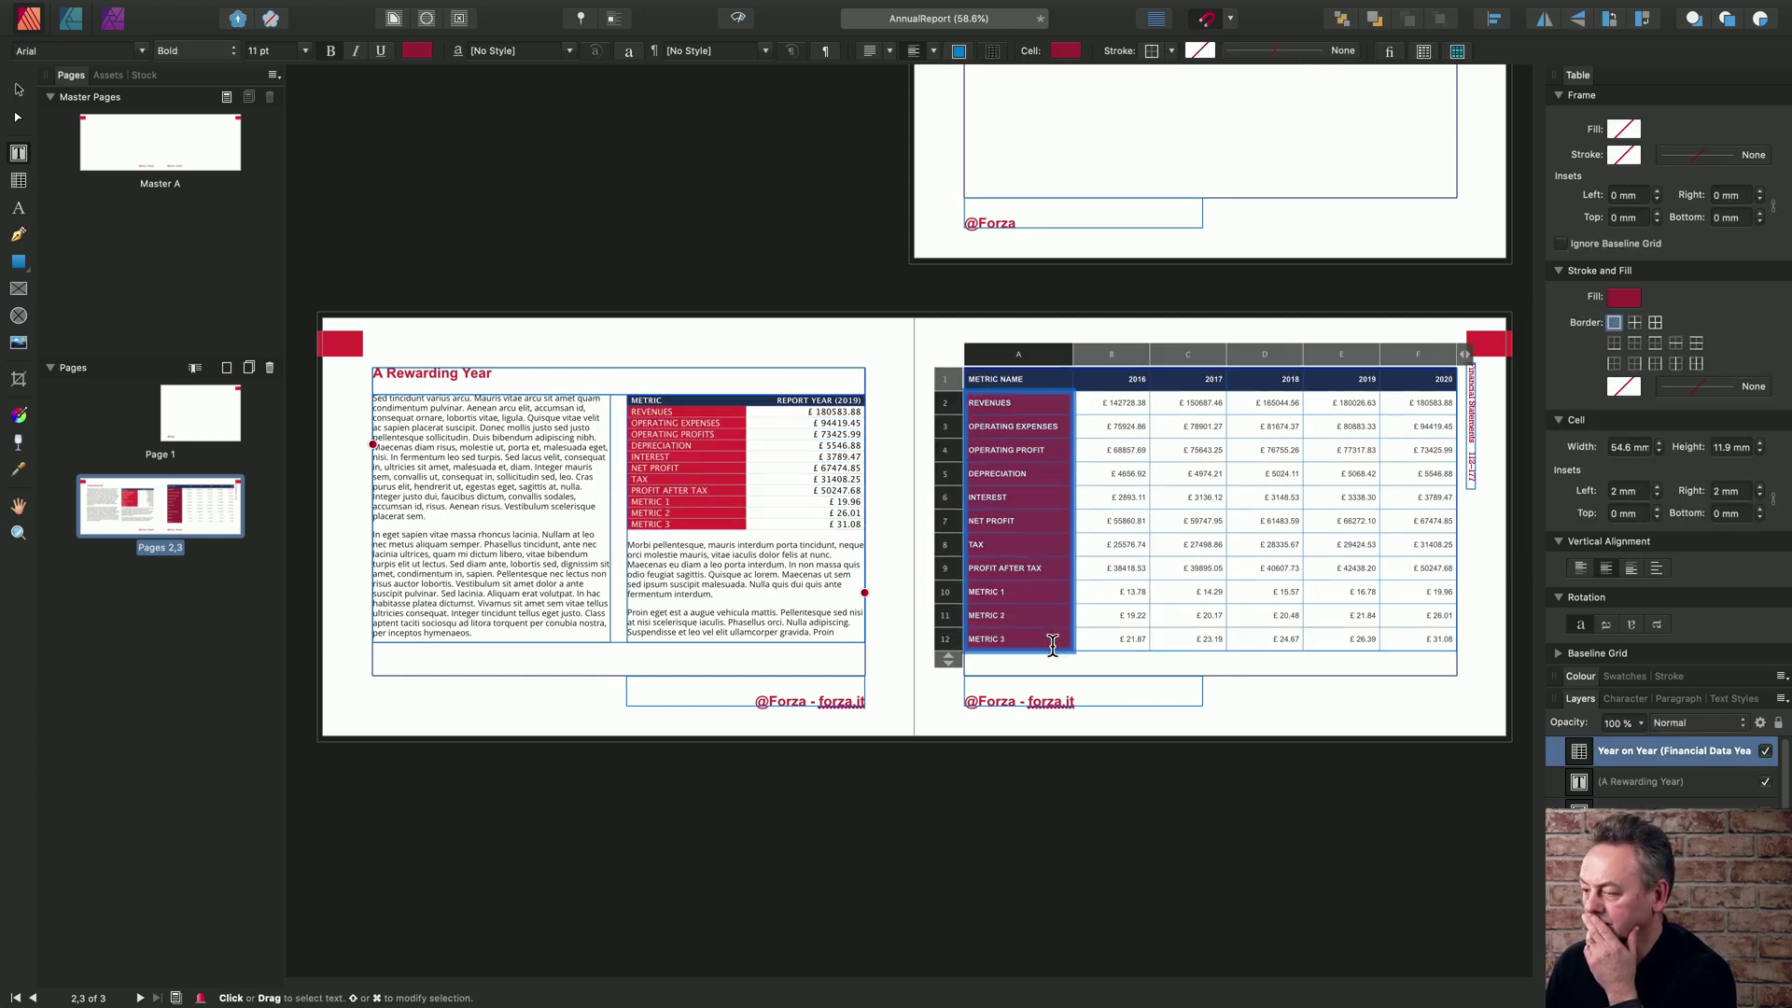
click(1624, 297)
click(1575, 332)
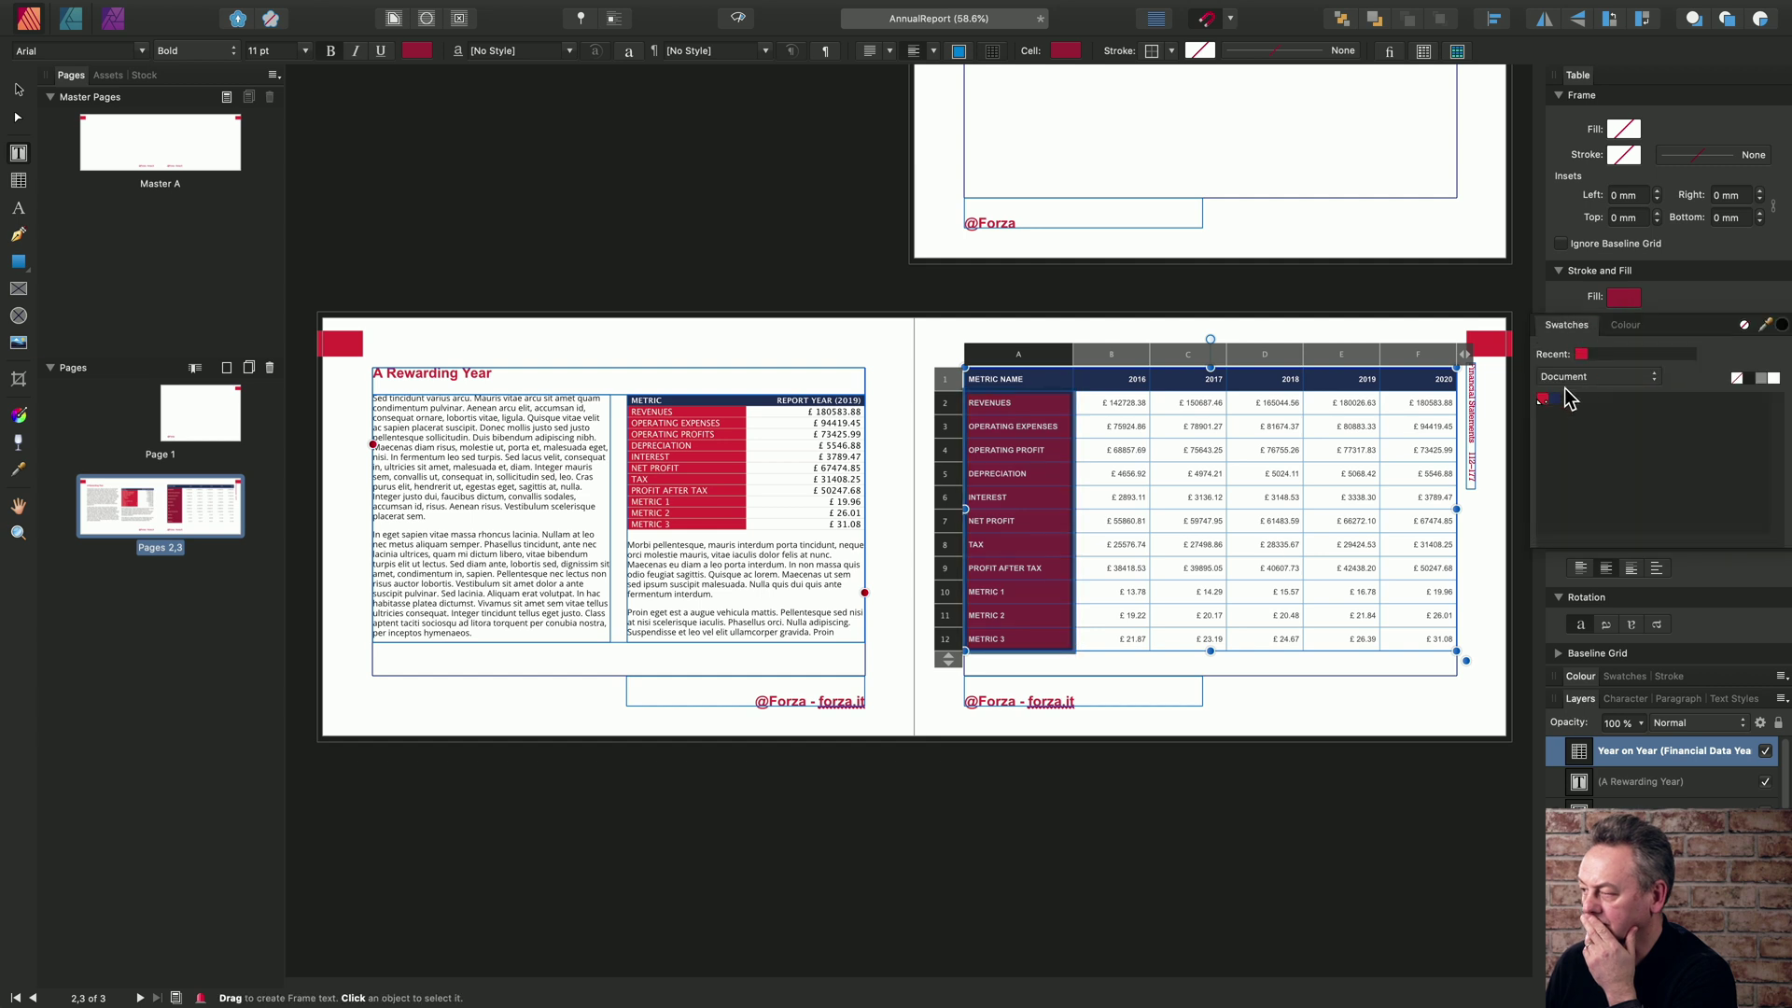
click(1542, 398)
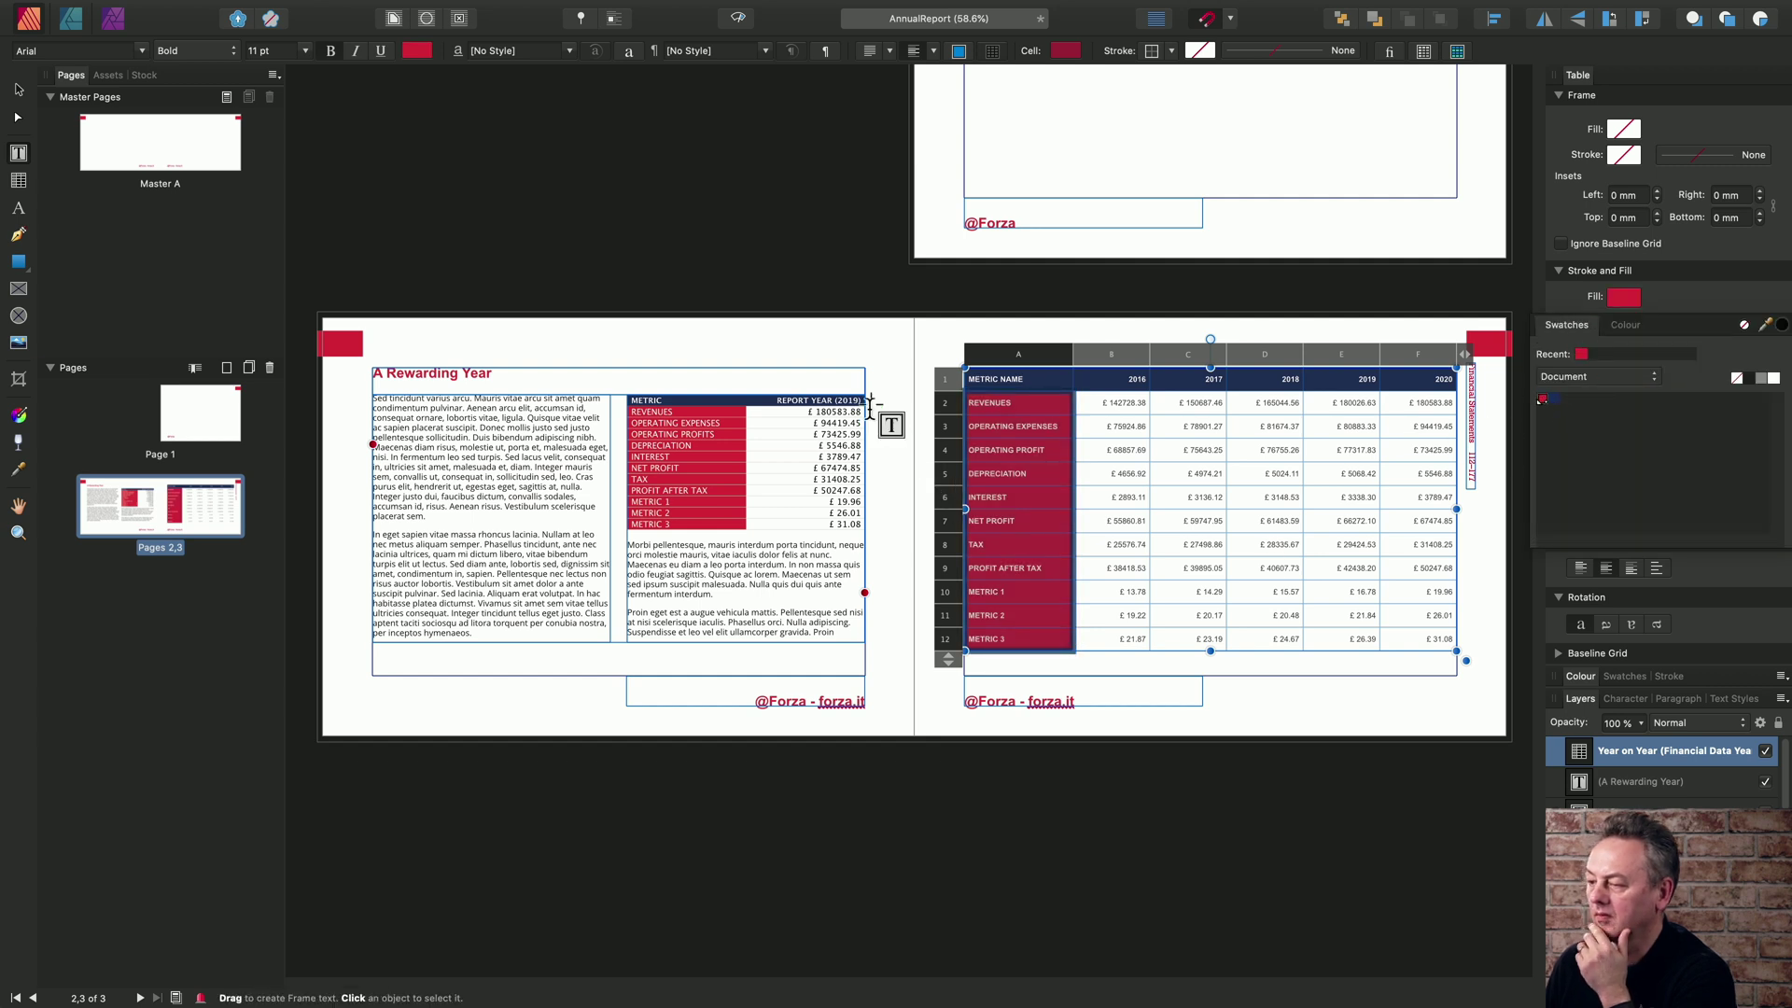